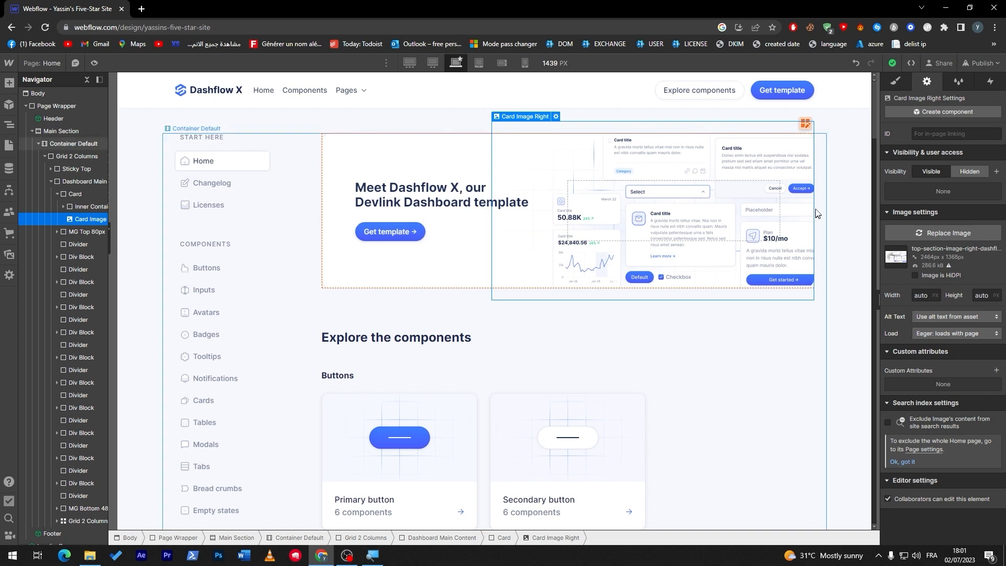
- Replace the hero card's right-hand image with the Webflow logo asset
{"action": "left_click", "coordinate": [557, 117]}
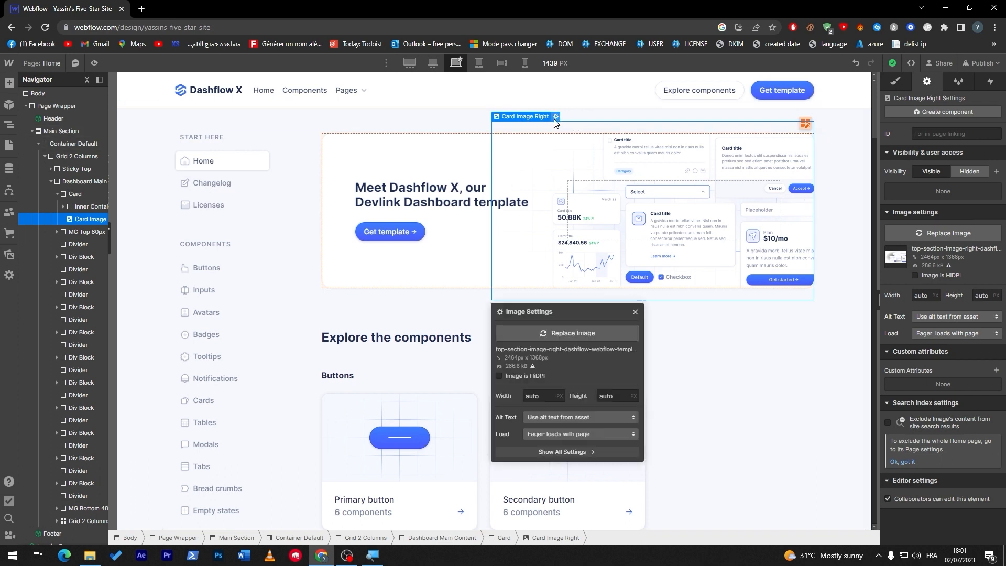
{"action": "left_click", "coordinate": [573, 335]}
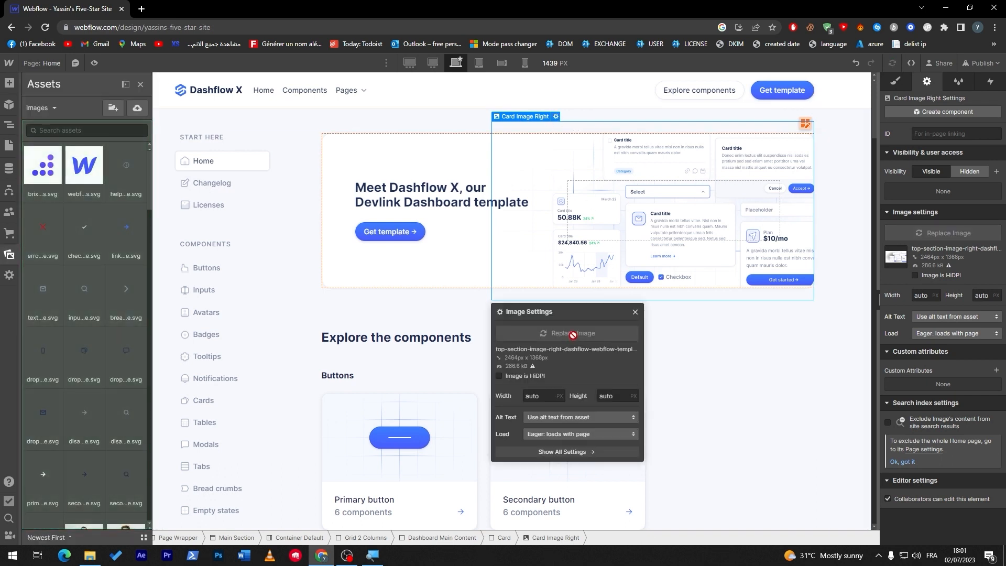
{"action": "left_click", "coordinate": [97, 177]}
{"action": "left_click", "coordinate": [97, 177]}
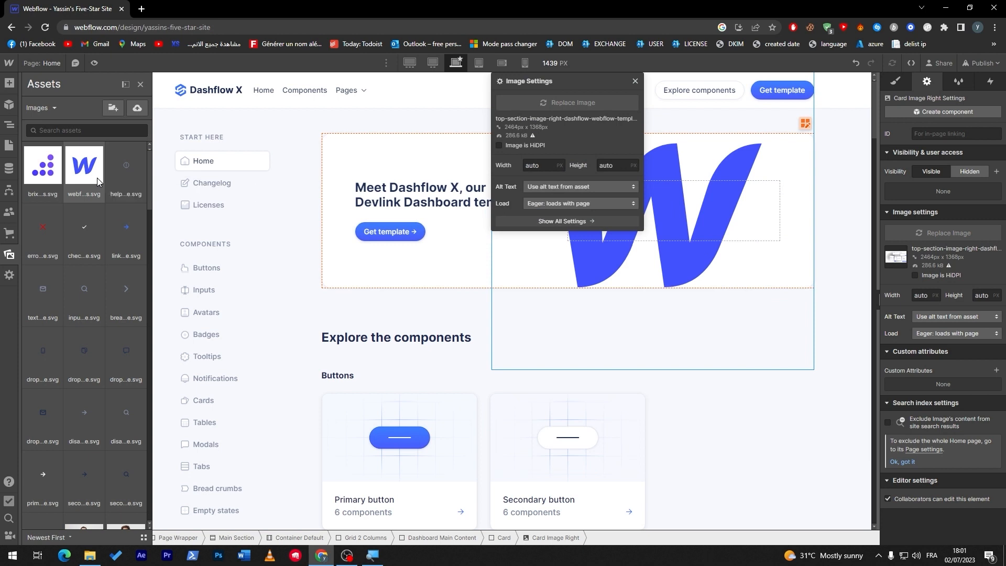
{"action": "left_click", "coordinate": [779, 308]}
{"action": "left_click", "coordinate": [828, 307]}
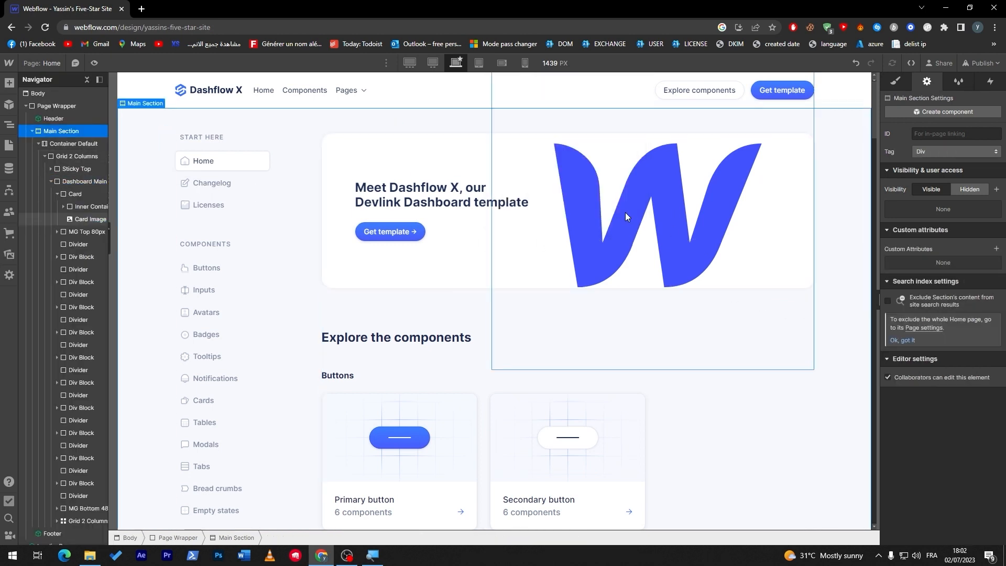
{"action": "left_click", "coordinate": [625, 216]}
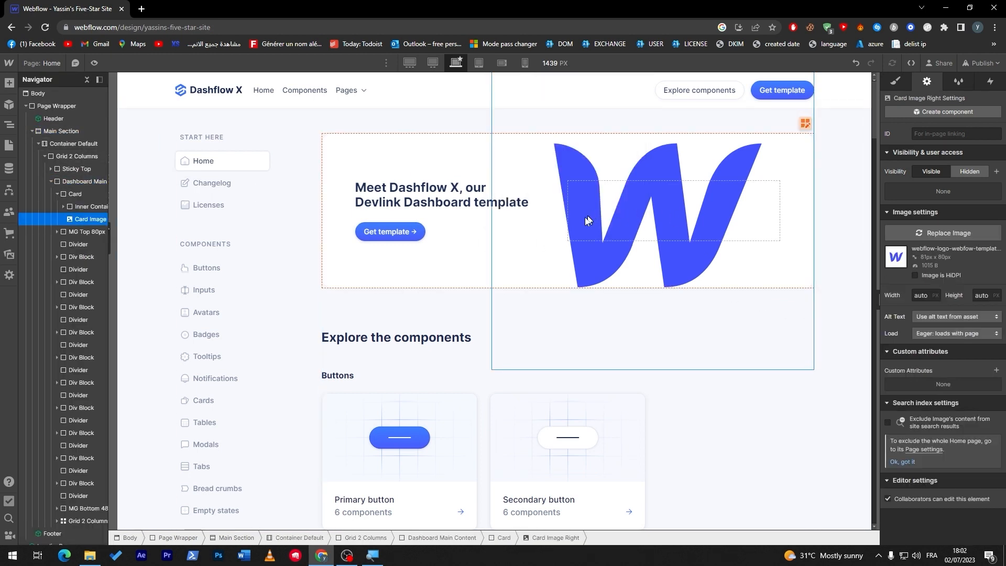
{"action": "left_click", "coordinate": [833, 212]}
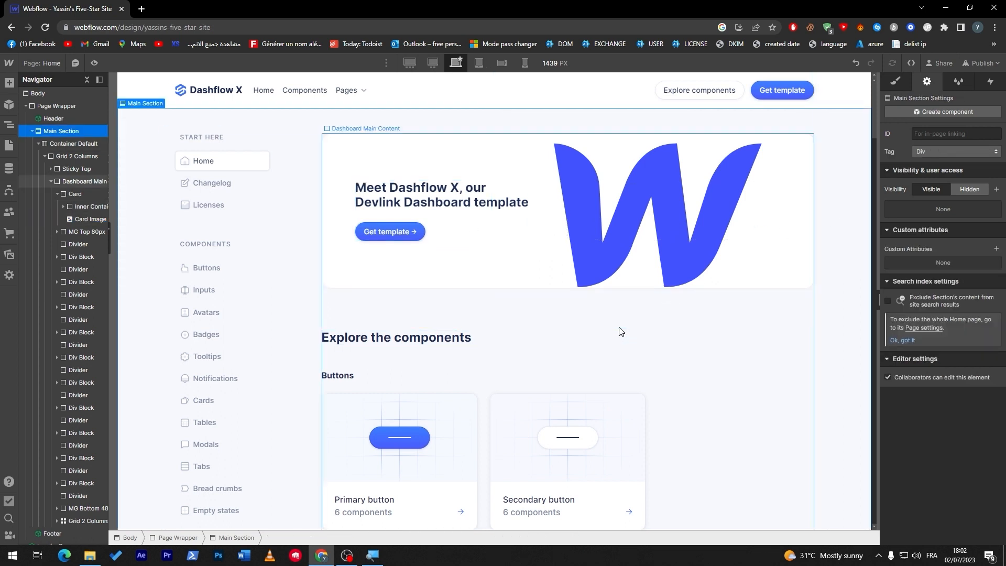
- Add an Image element to the page and place it first inside the Main Section, above the default container
{"action": "left_click", "coordinate": [9, 82]}
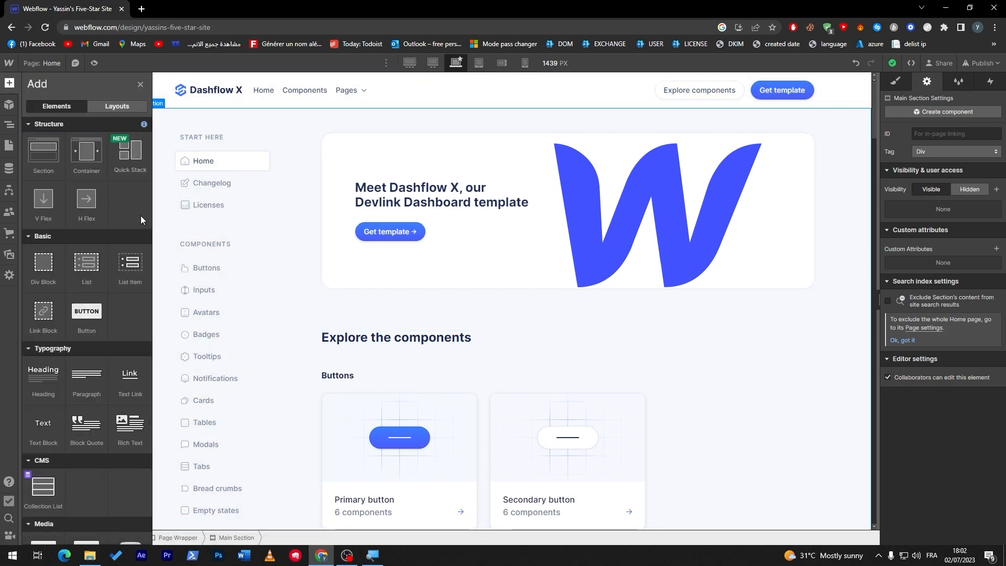
{"action": "key", "text": "Down"}
{"action": "key", "text": "Down"}
{"action": "key", "text": "Down"}
{"action": "key", "text": "Down"}
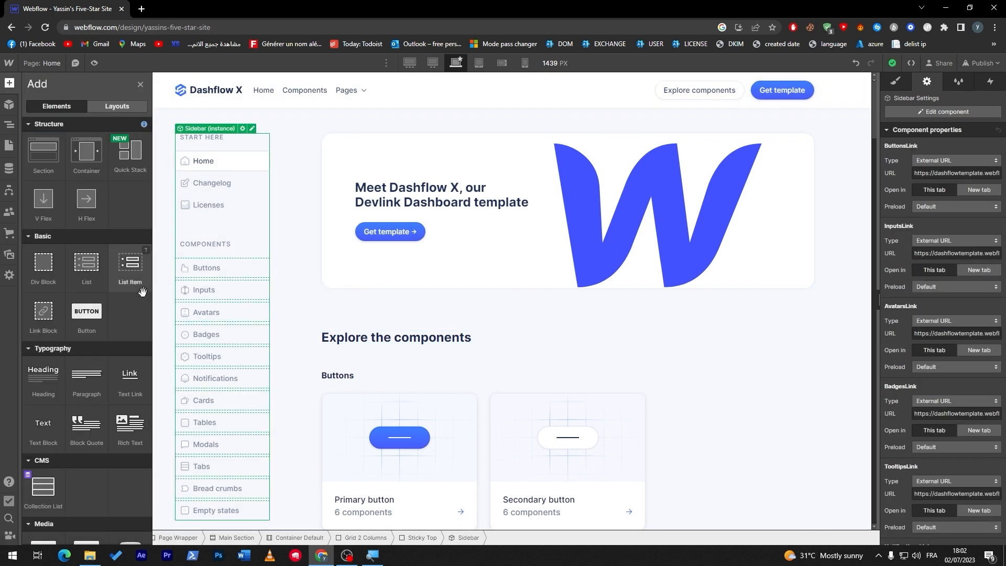
{"action": "scroll", "coordinate": [83, 332], "scroll_direction": "down", "scroll_amount": 4}
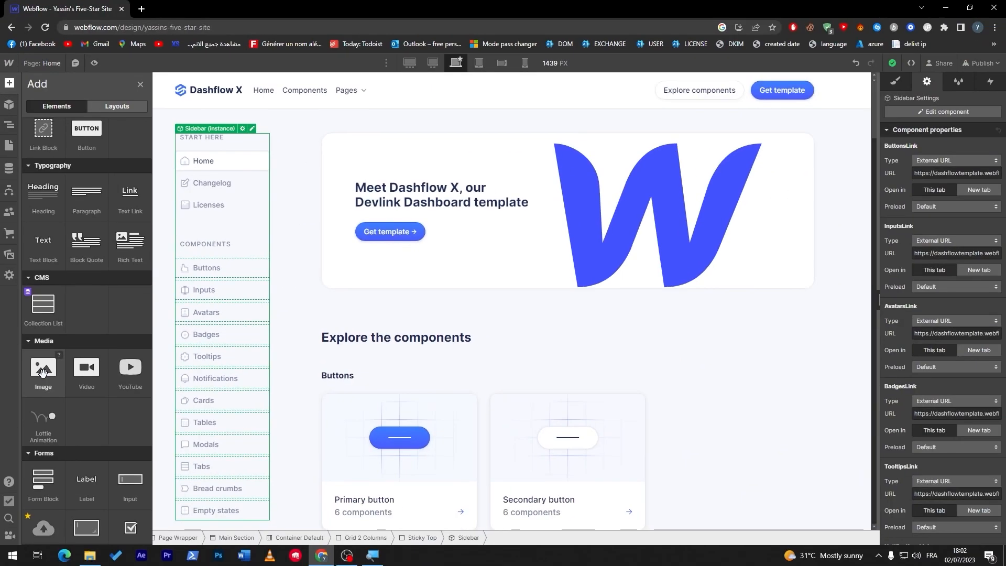
{"action": "left_click_drag", "start_coordinate": [43, 370], "coordinate": [173, 353]}
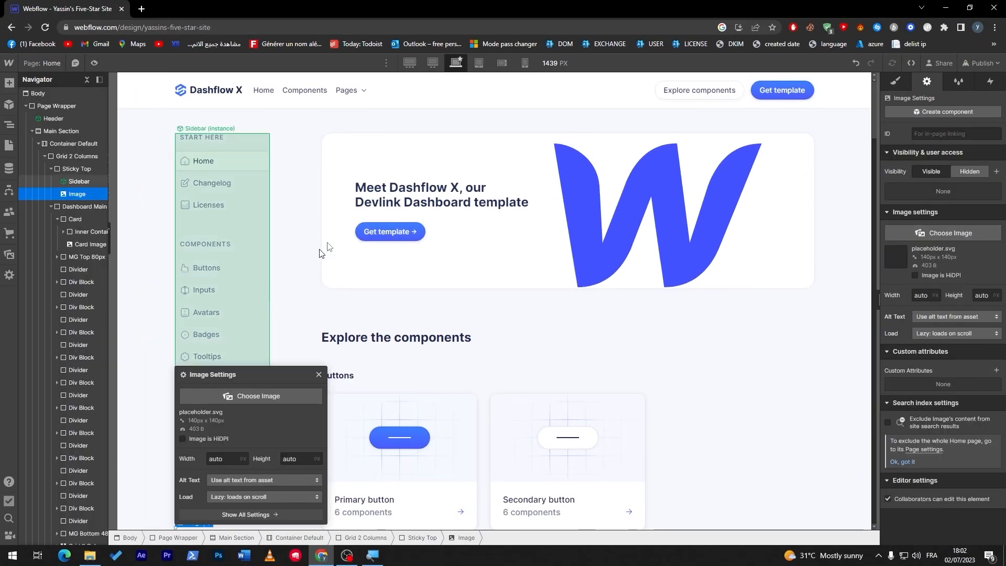
{"action": "left_click", "coordinate": [319, 375]}
{"action": "left_click_drag", "start_coordinate": [77, 194], "coordinate": [294, 142]}
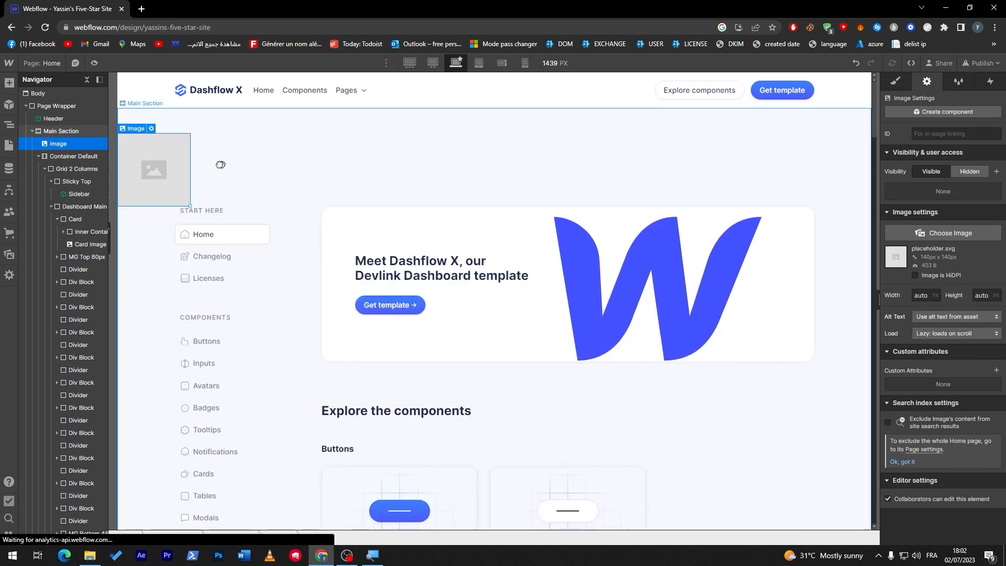
- Fill the new image placeholder with the brix-templates logo asset
{"action": "left_click", "coordinate": [151, 129]}
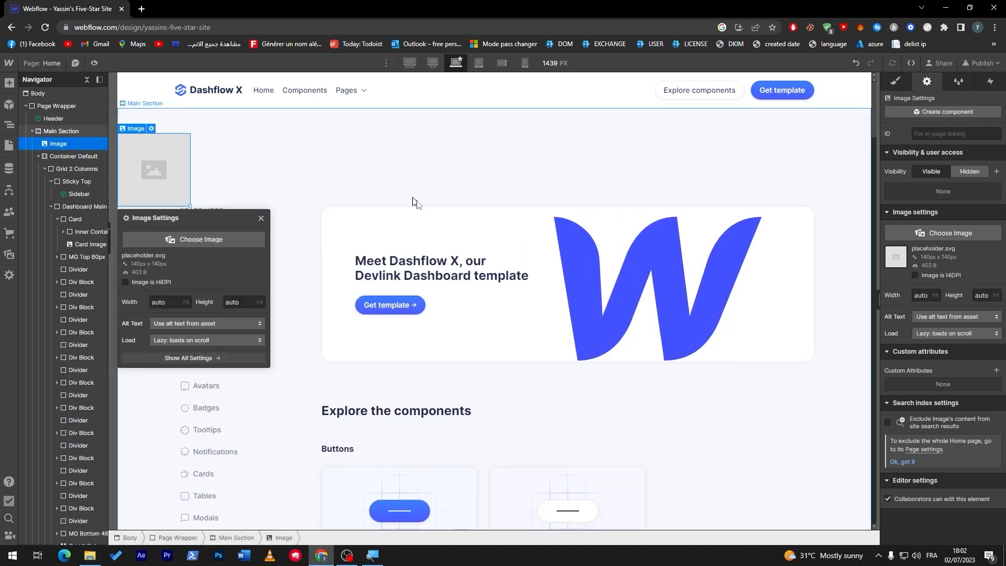
{"action": "left_click", "coordinate": [194, 239]}
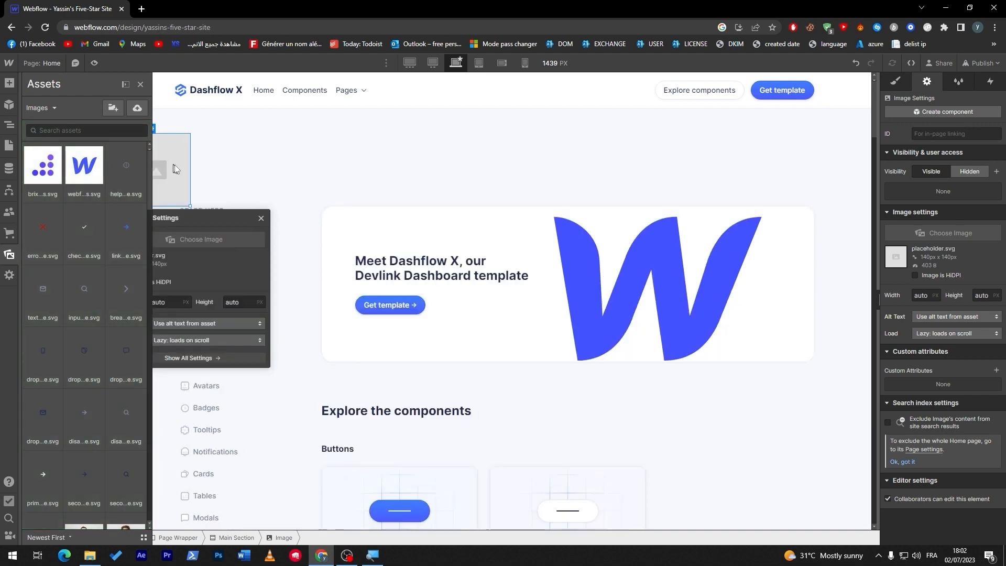
{"action": "left_click", "coordinate": [59, 173]}
{"action": "left_click", "coordinate": [147, 157]}
{"action": "double_click", "coordinate": [147, 157]}
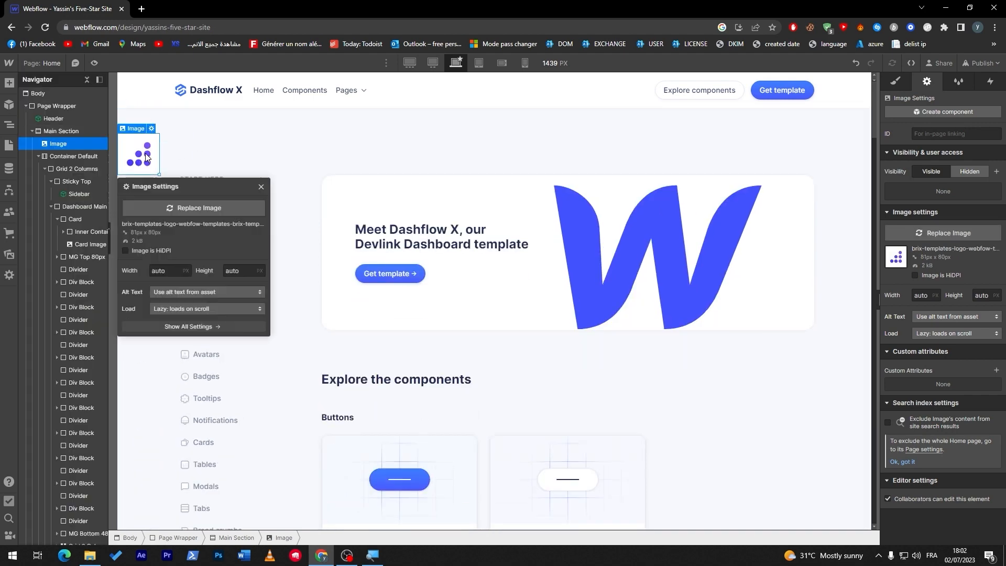
{"action": "left_click", "coordinate": [212, 312]}
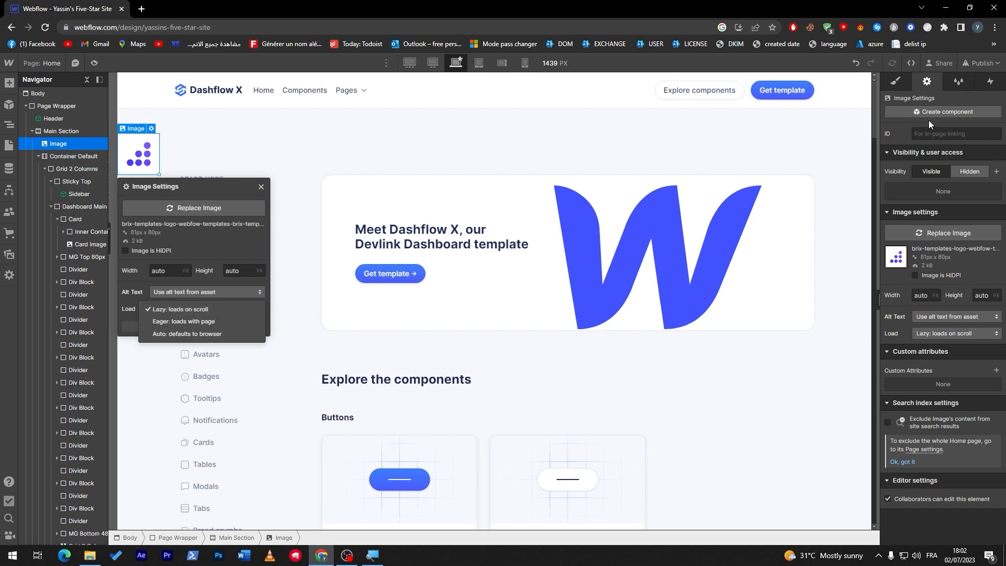
- Set the logo image's top padding to 13 px and its left padding to 200 px
{"action": "left_click", "coordinate": [895, 81]}
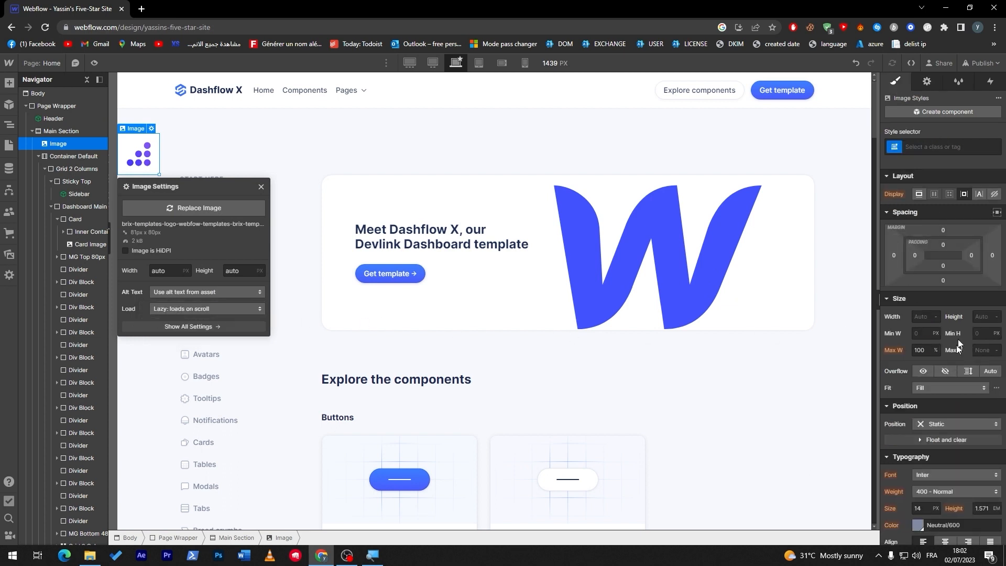
{"action": "left_click", "coordinate": [942, 244]}
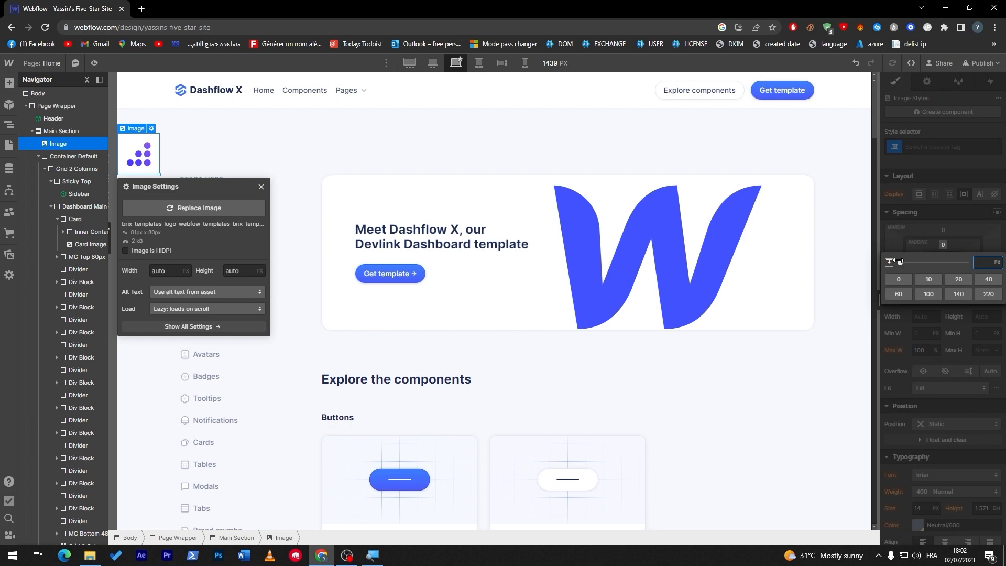
{"action": "left_click_drag", "start_coordinate": [900, 261], "coordinate": [904, 263]}
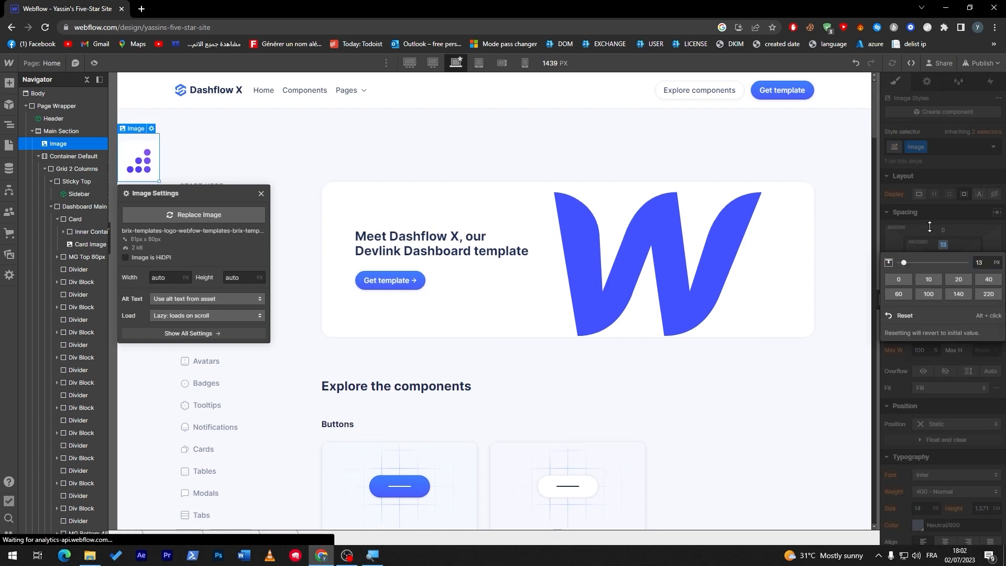
{"action": "left_click", "coordinate": [923, 224]}
{"action": "left_click", "coordinate": [915, 255]}
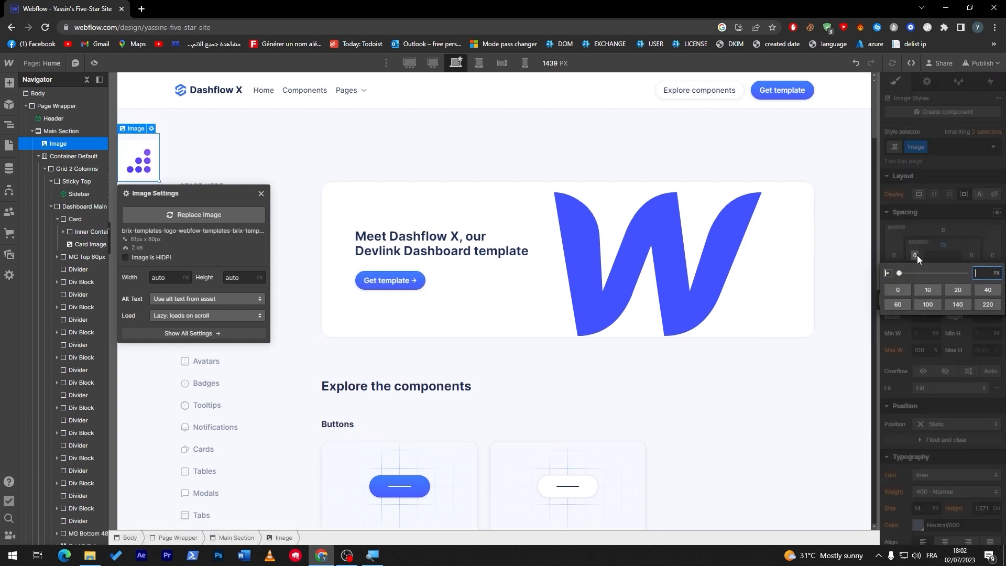
{"action": "left_click_drag", "start_coordinate": [903, 272], "coordinate": [1001, 281]}
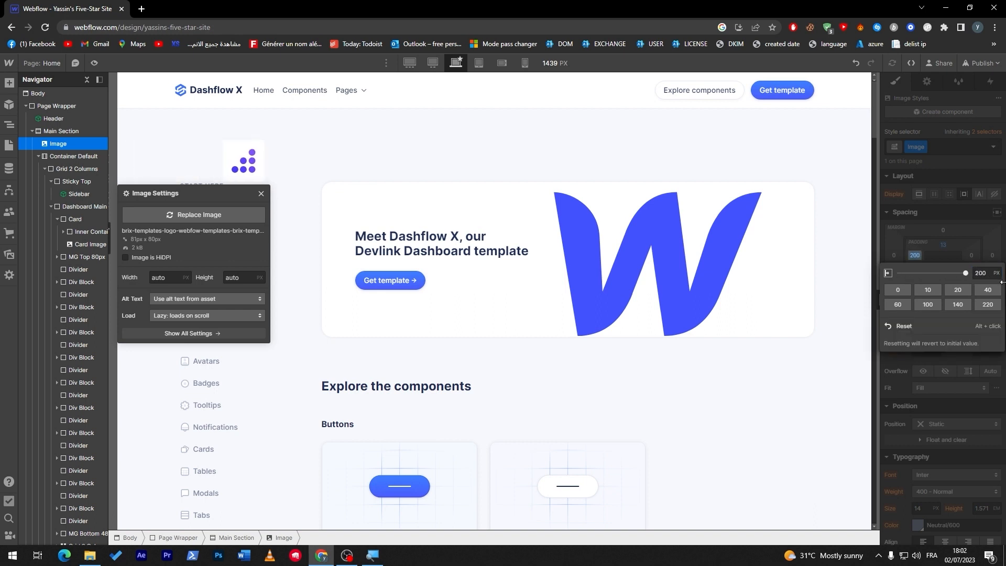
- Try a larger right padding on the logo image, then set it to 0
{"action": "left_click", "coordinate": [971, 255]}
{"action": "left_click_drag", "start_coordinate": [899, 272], "coordinate": [1001, 278]}
{"action": "left_click_drag", "start_coordinate": [924, 274], "coordinate": [788, 285]}
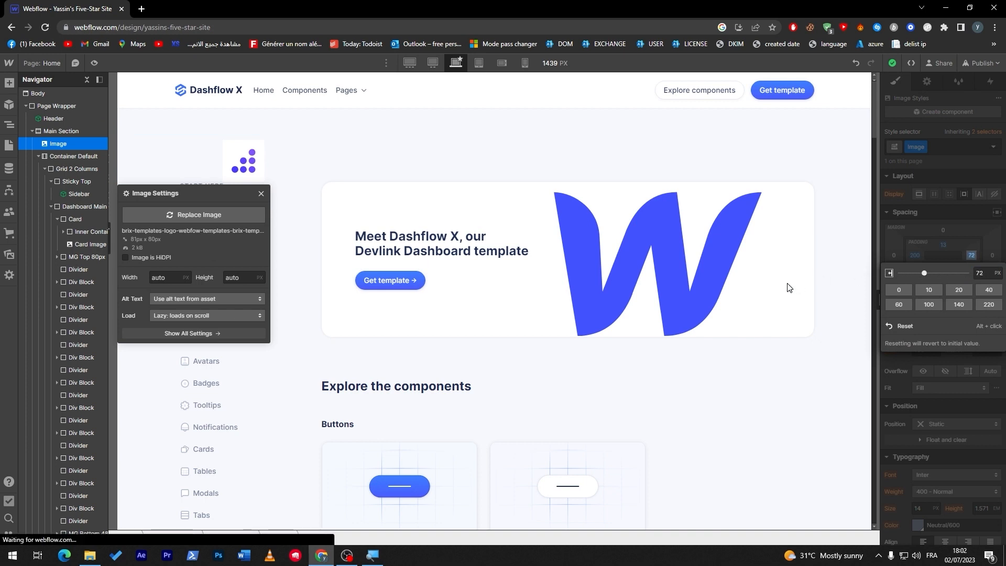
{"action": "left_click", "coordinate": [788, 285]}
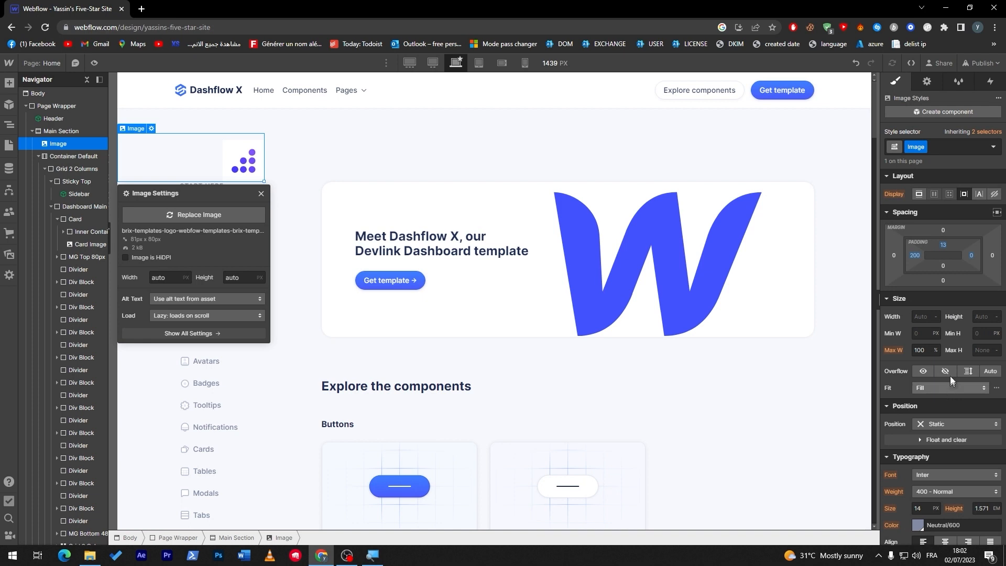
- Try different display options on the logo image and set its display to Block
{"action": "left_click", "coordinate": [976, 195]}
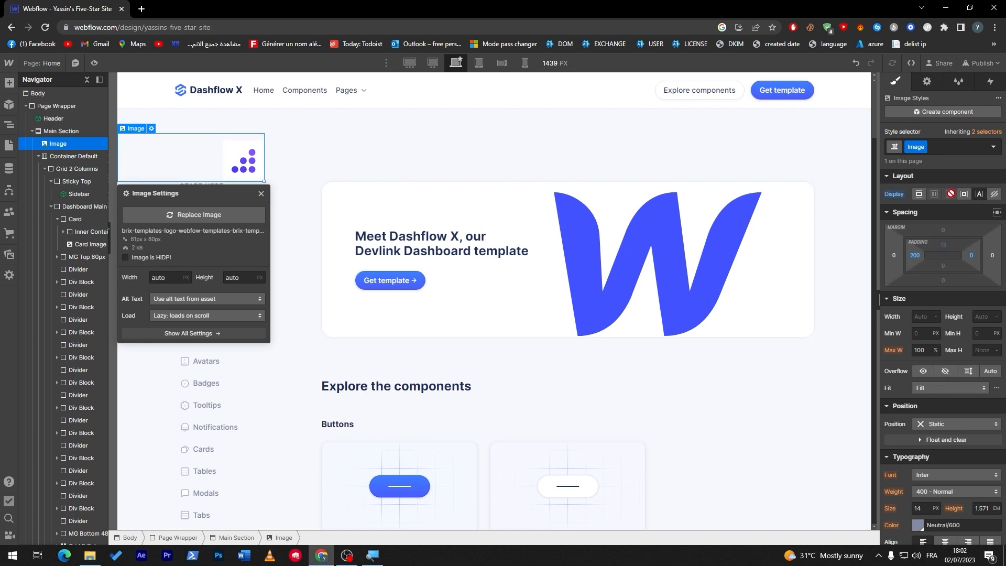
{"action": "left_click", "coordinate": [994, 194]}
{"action": "left_click", "coordinate": [975, 193]}
{"action": "left_click", "coordinate": [962, 195]}
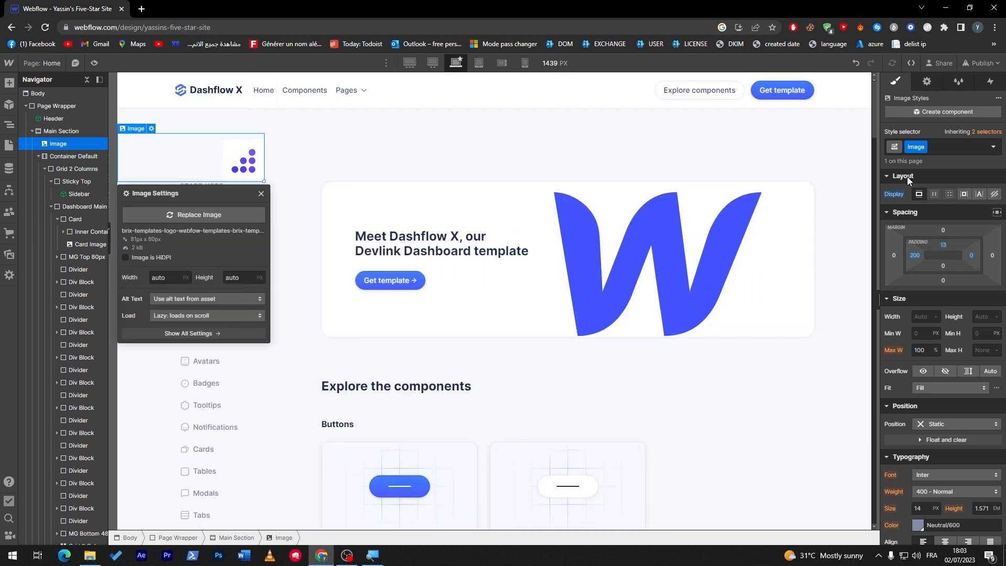
{"action": "left_click", "coordinate": [947, 451]}
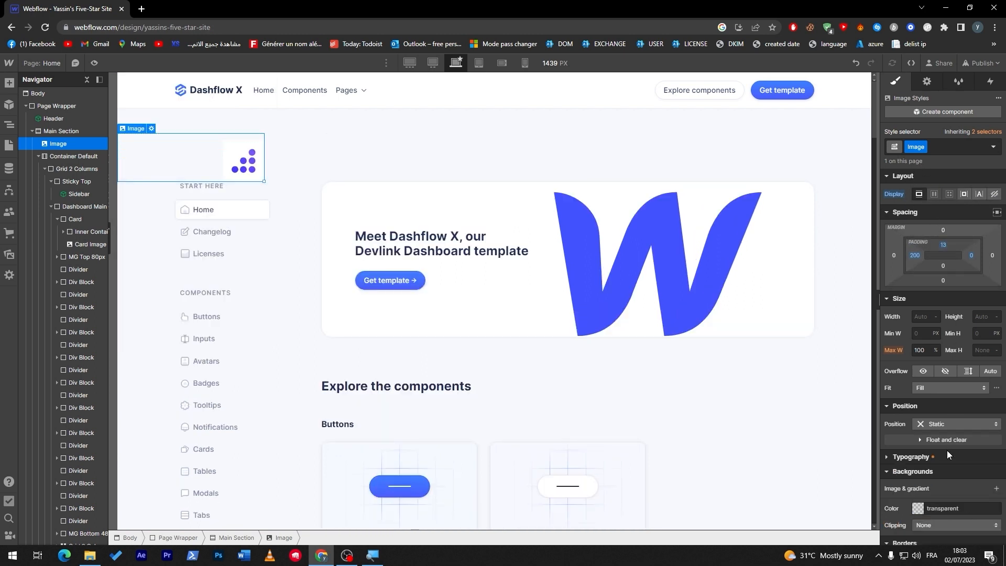
{"action": "left_click", "coordinate": [948, 456]}
{"action": "left_click", "coordinate": [948, 460]}
{"action": "left_click", "coordinate": [950, 460]}
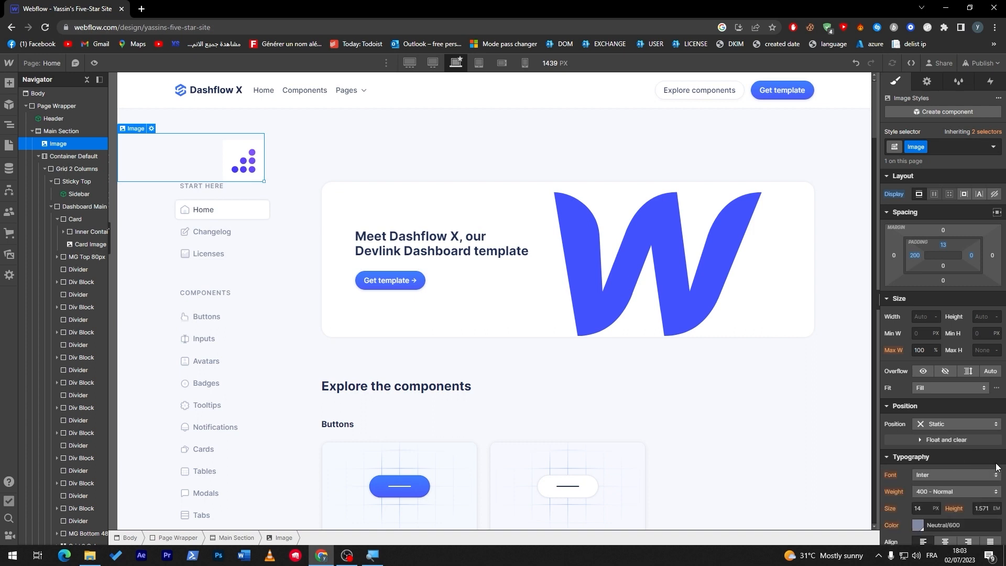
- Set the logo image's background color to Accent/Primary 1 and its clipping to Clip background to content
{"action": "scroll", "coordinate": [988, 453], "scroll_direction": "down", "scroll_amount": 7}
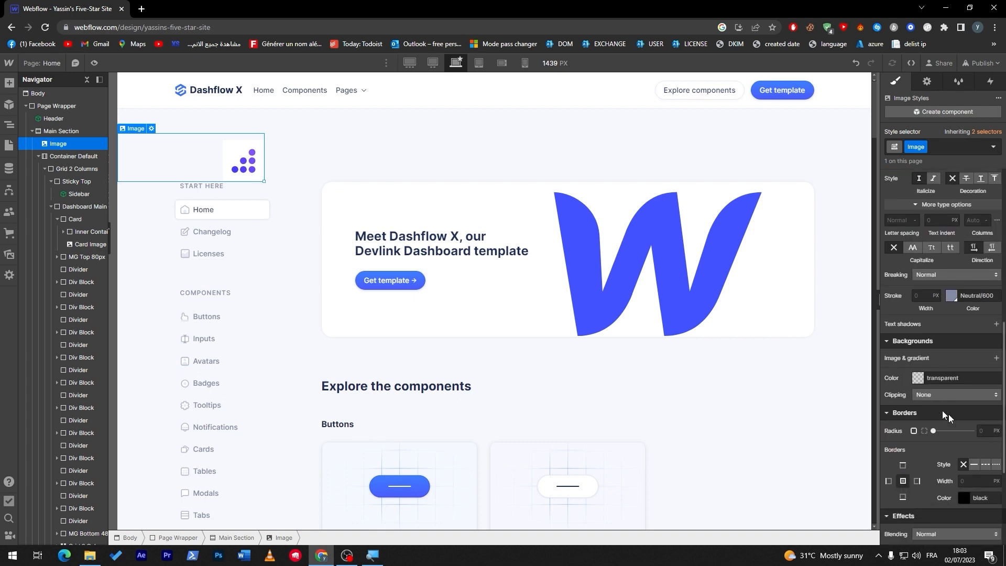
{"action": "left_click", "coordinate": [940, 378]}
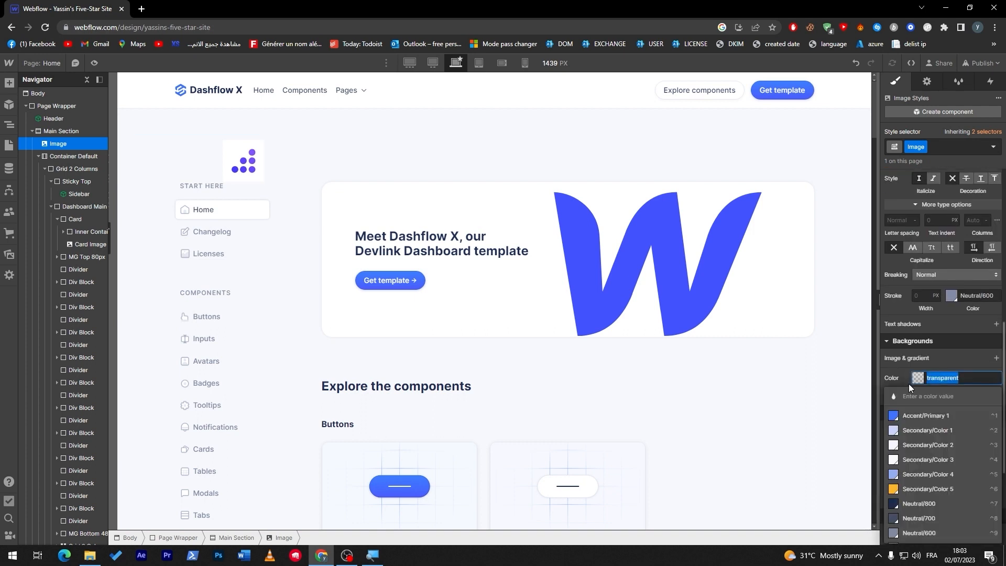
{"action": "left_click", "coordinate": [925, 416]}
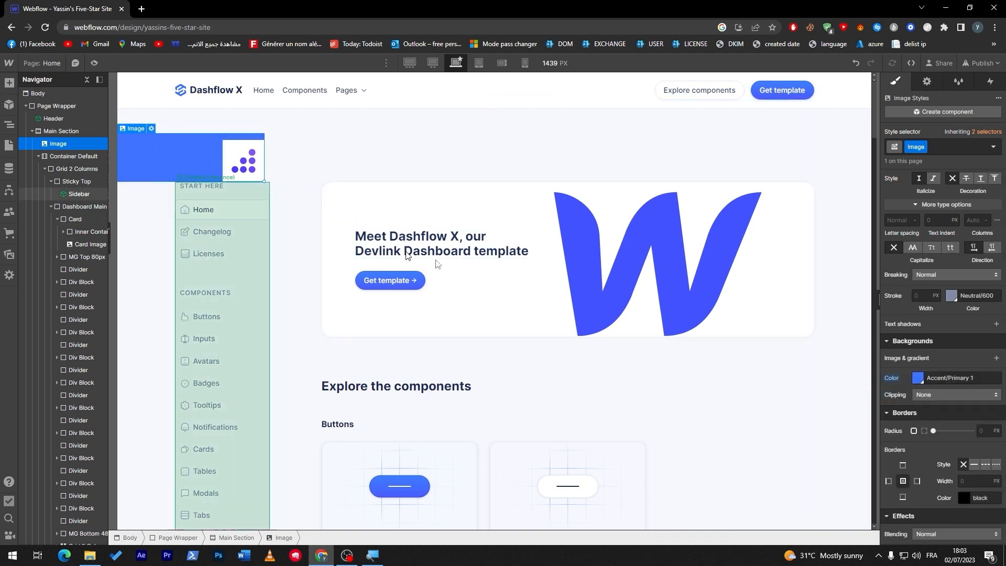
{"action": "left_click", "coordinate": [958, 395]}
{"action": "left_click", "coordinate": [958, 412]}
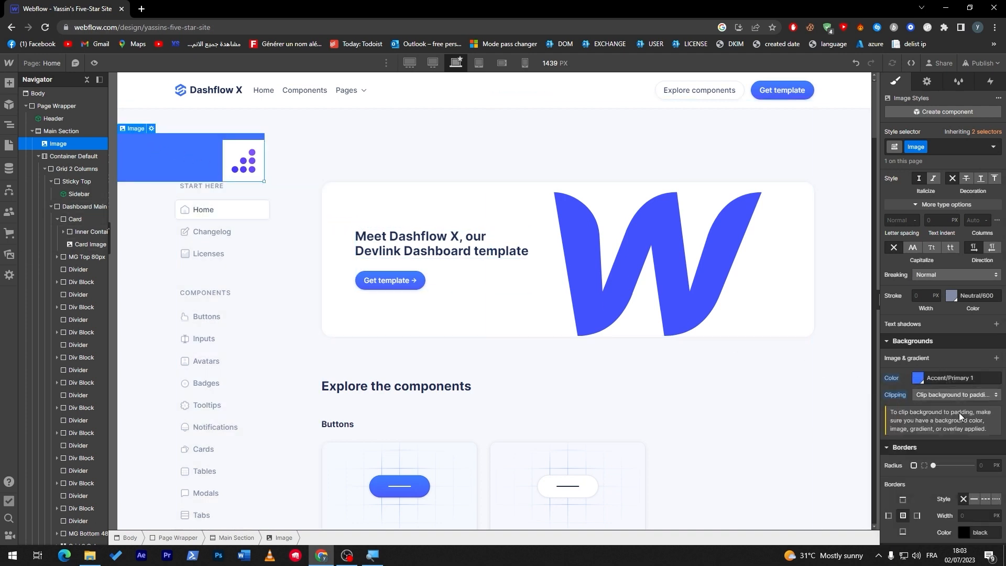
{"action": "left_click", "coordinate": [951, 396]}
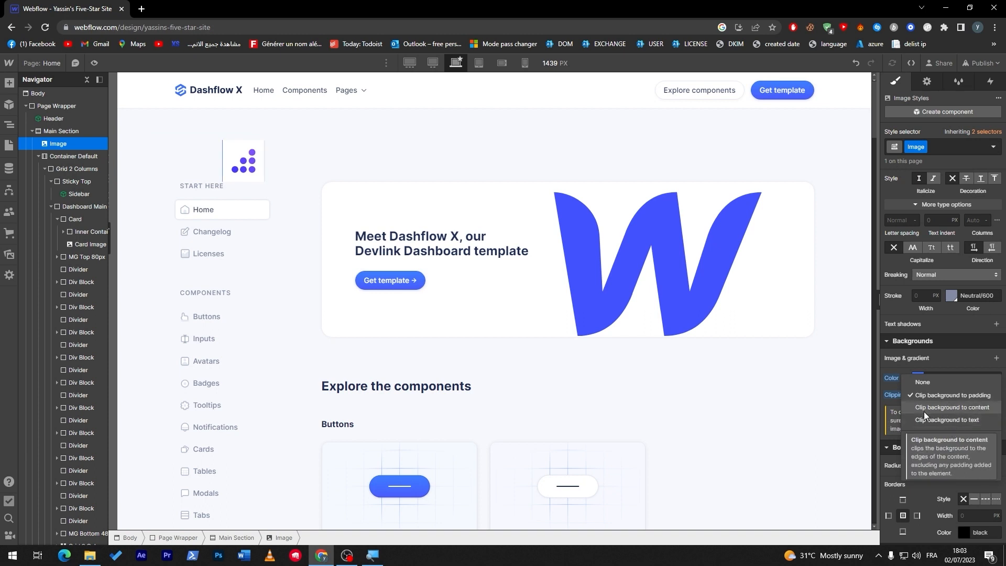
{"action": "left_click", "coordinate": [957, 408]}
- Give the Main Section a 7 px corner radius and a thick solid black border, then select the logo image
{"action": "left_click", "coordinate": [299, 156]}
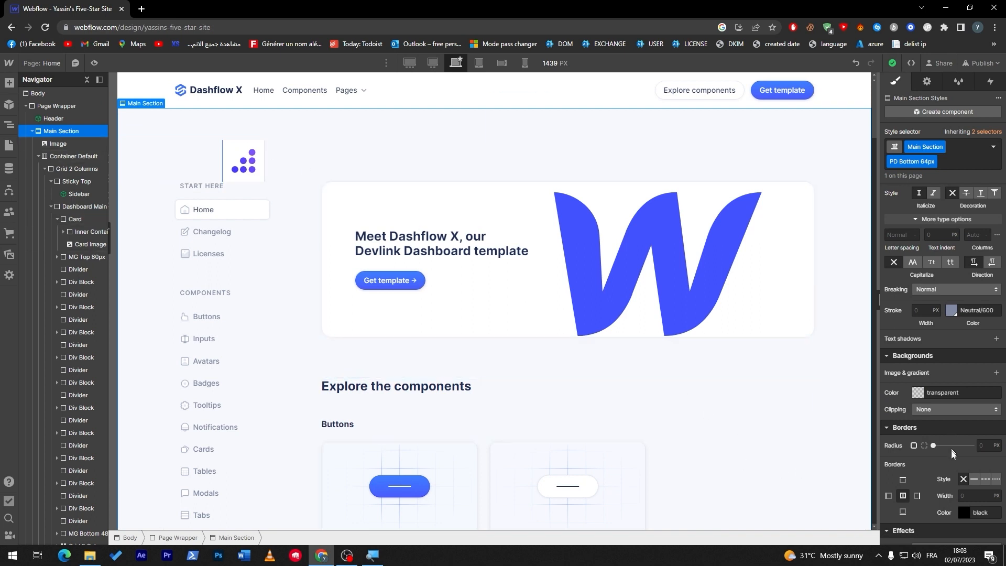
{"action": "left_click_drag", "start_coordinate": [934, 445], "coordinate": [946, 445]}
{"action": "left_click", "coordinate": [974, 478]}
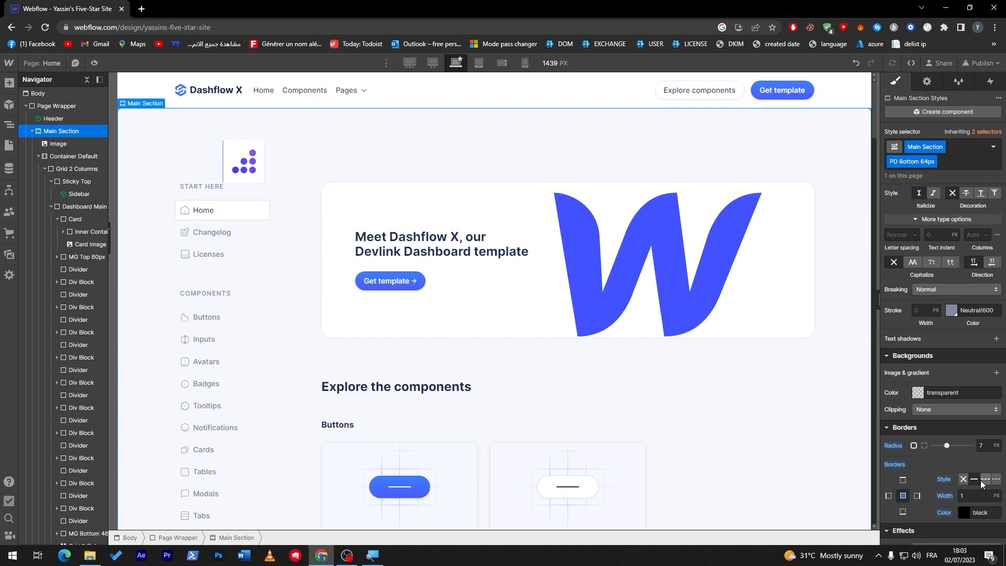
{"action": "left_click", "coordinate": [961, 497]}
{"action": "key", "text": "Up"}
{"action": "key", "text": "Up"}
{"action": "key", "text": "Up"}
{"action": "key", "text": "Up"}
{"action": "key", "text": "Up"}
{"action": "key", "text": "Up"}
{"action": "key", "text": "Up"}
{"action": "key", "text": "Up"}
{"action": "key", "text": "Up"}
{"action": "key", "text": "Up"}
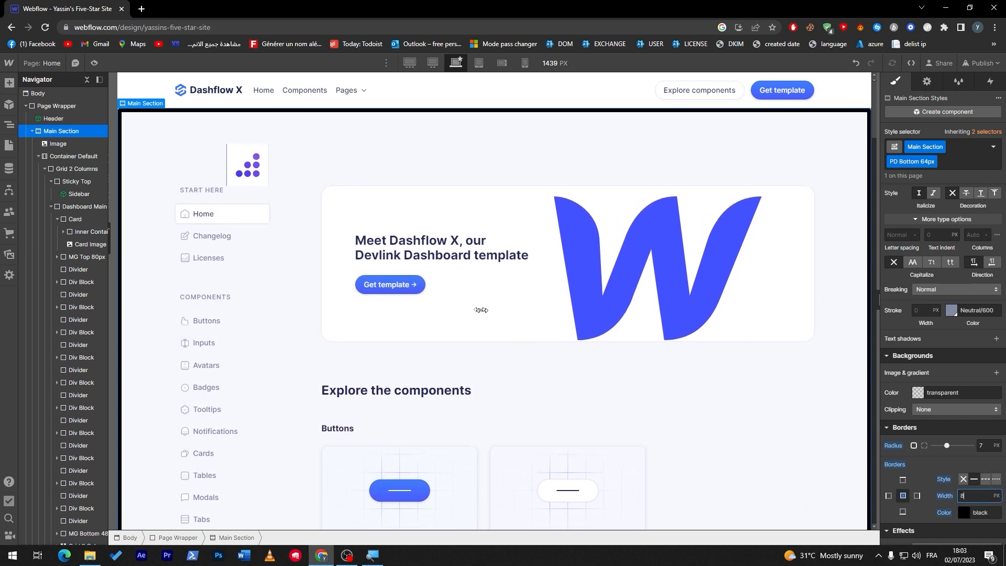
{"action": "left_click", "coordinate": [256, 184]}
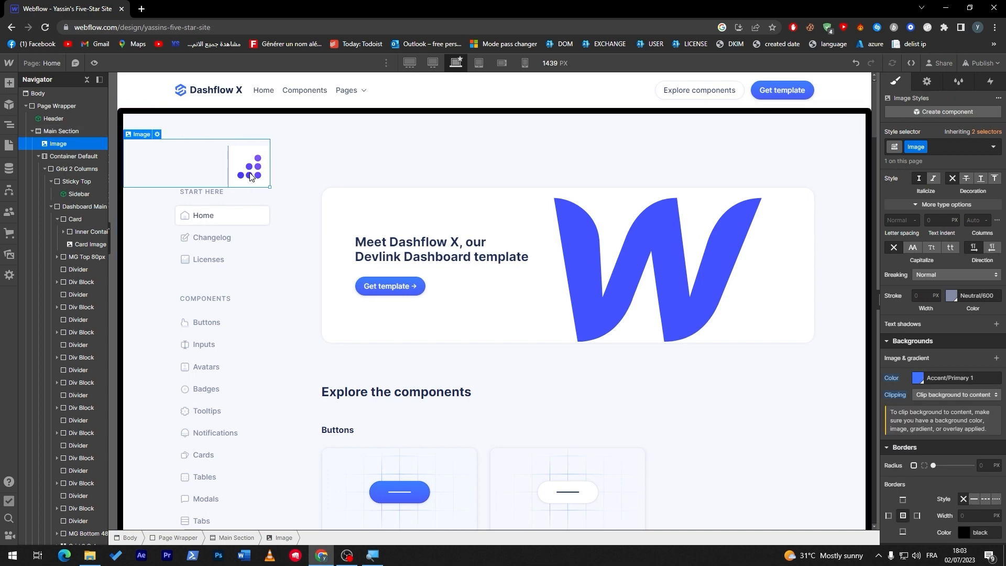
- Delete the logo image and remove the thick black border from the Main Section
{"action": "key", "text": "Delete"}
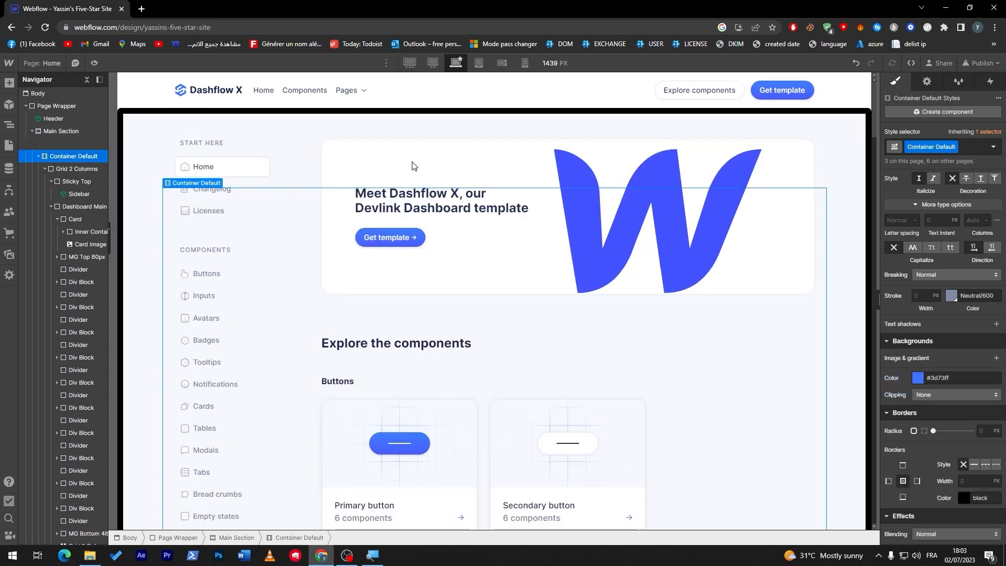
{"action": "left_click", "coordinate": [368, 122]}
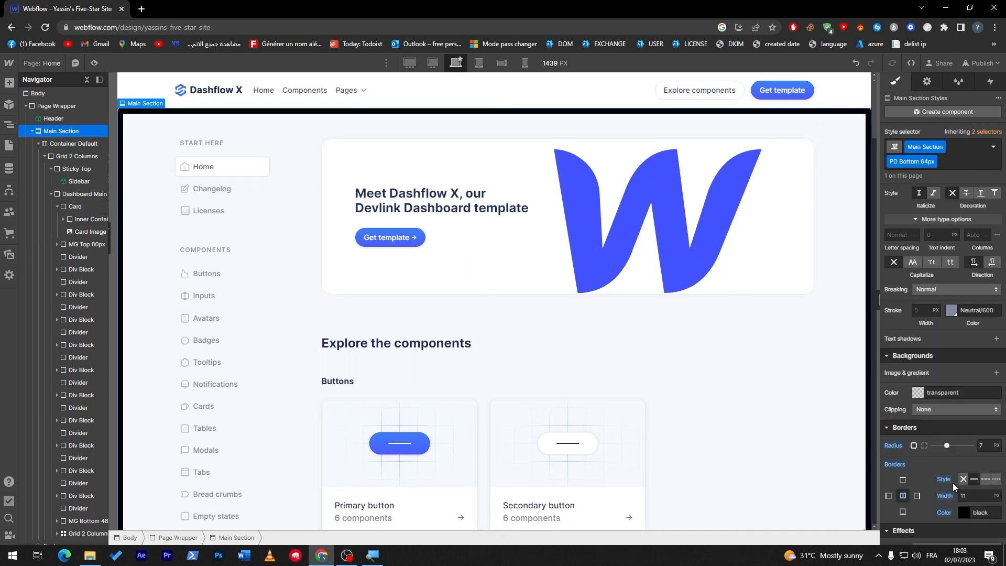
{"action": "left_click", "coordinate": [972, 496]}
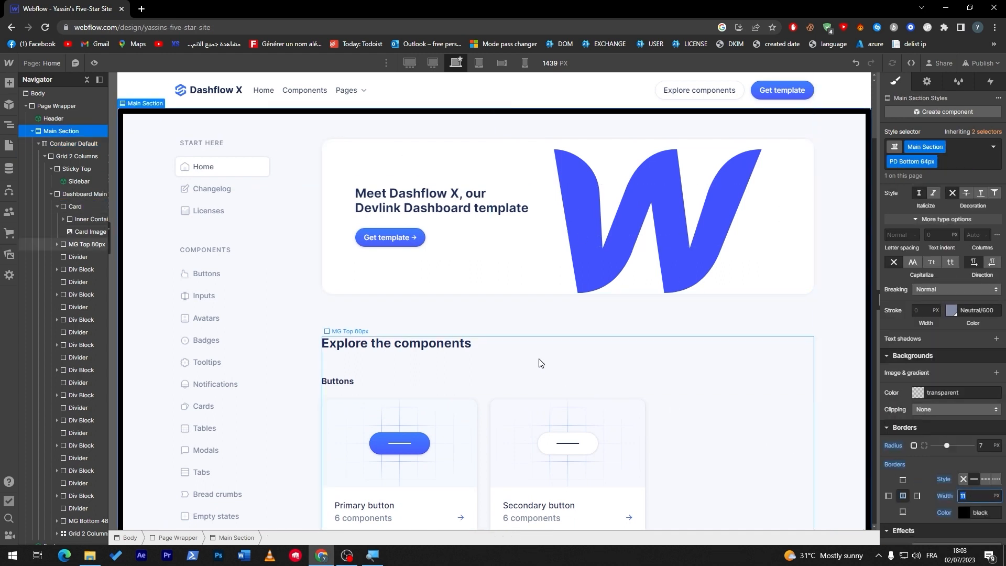
{"action": "key", "text": "Return"}
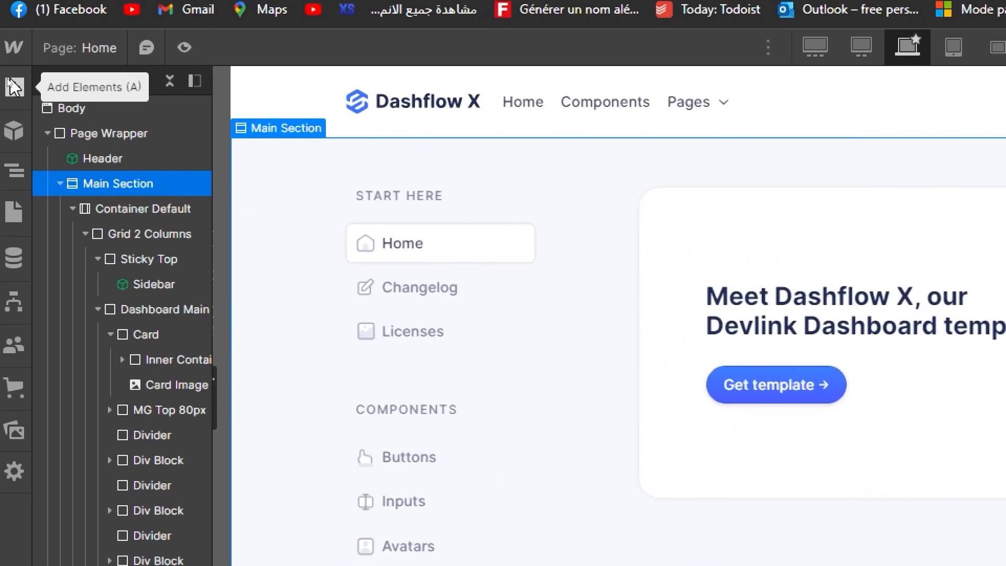
- Add a new Section between the header and the Main Section and place an Image element inside it
{"action": "left_click", "coordinate": [13, 85]}
{"action": "left_click_drag", "start_coordinate": [46, 161], "coordinate": [365, 109]}
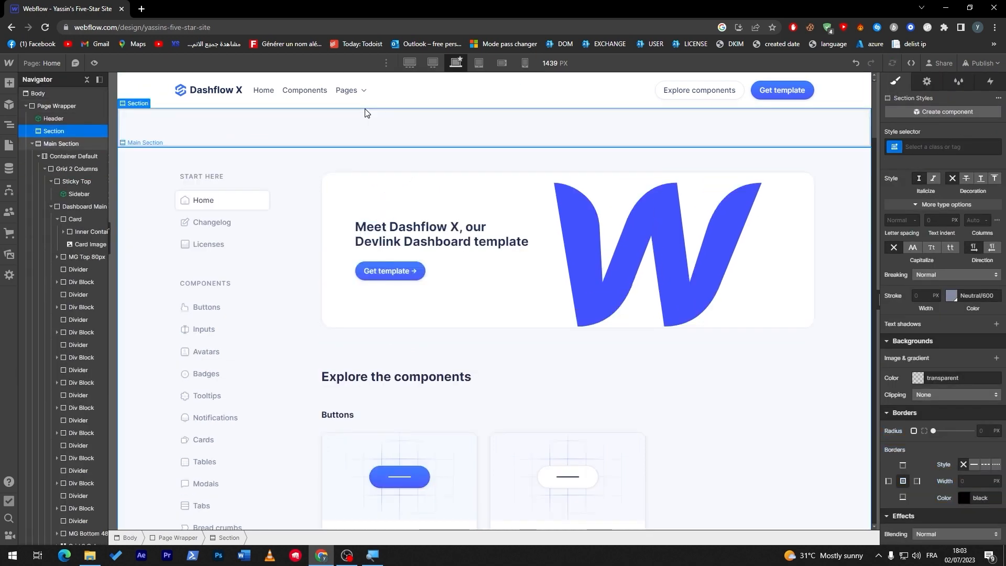
{"action": "left_click", "coordinate": [10, 83]}
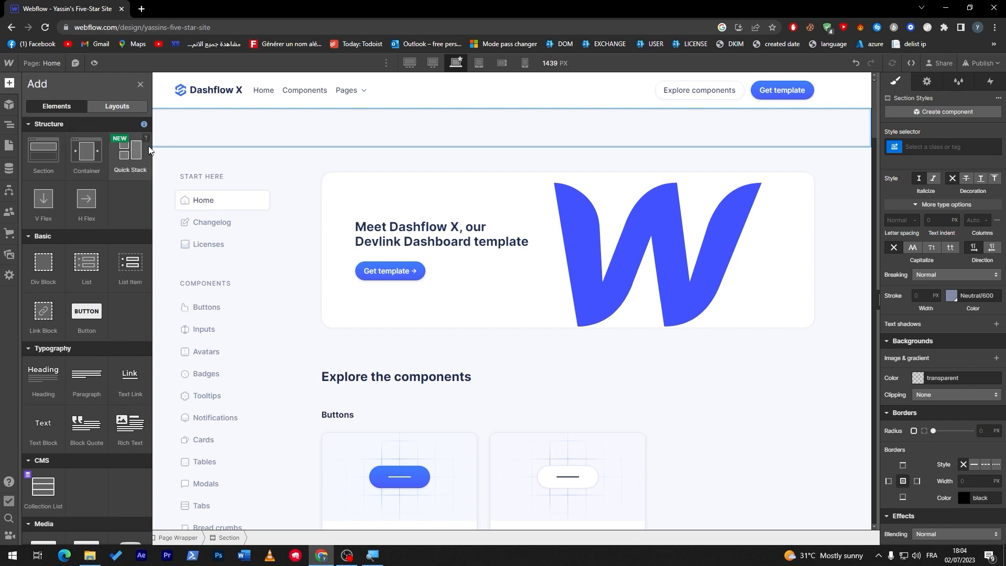
{"action": "left_click_drag", "start_coordinate": [147, 198], "coordinate": [152, 324]}
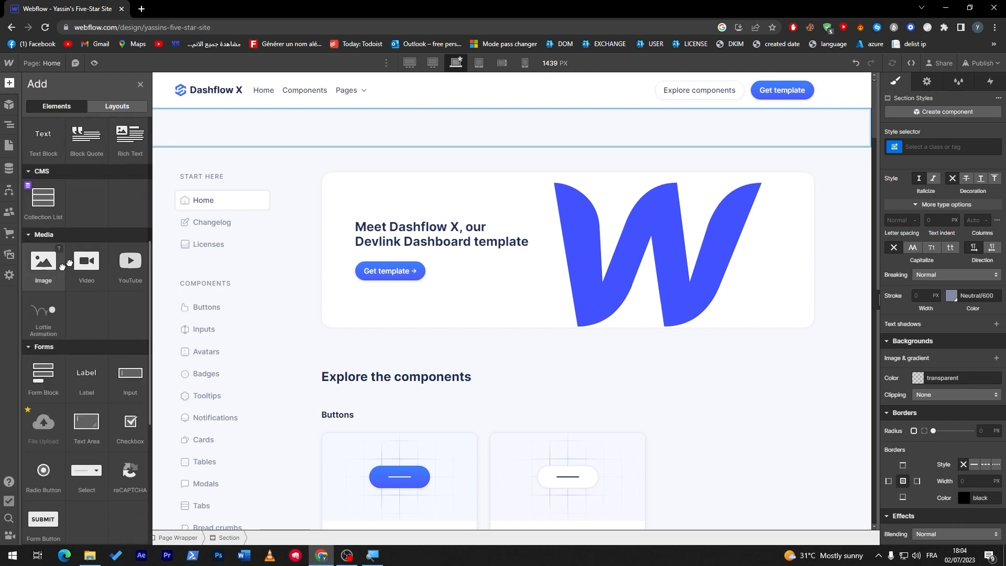
{"action": "left_click_drag", "start_coordinate": [43, 261], "coordinate": [520, 133]}
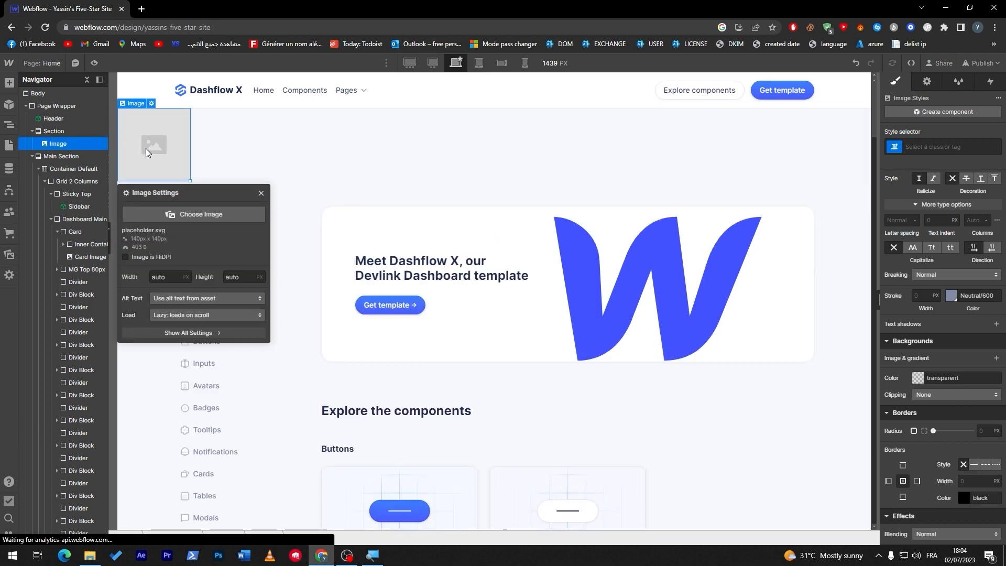
{"action": "left_click", "coordinate": [143, 258]}
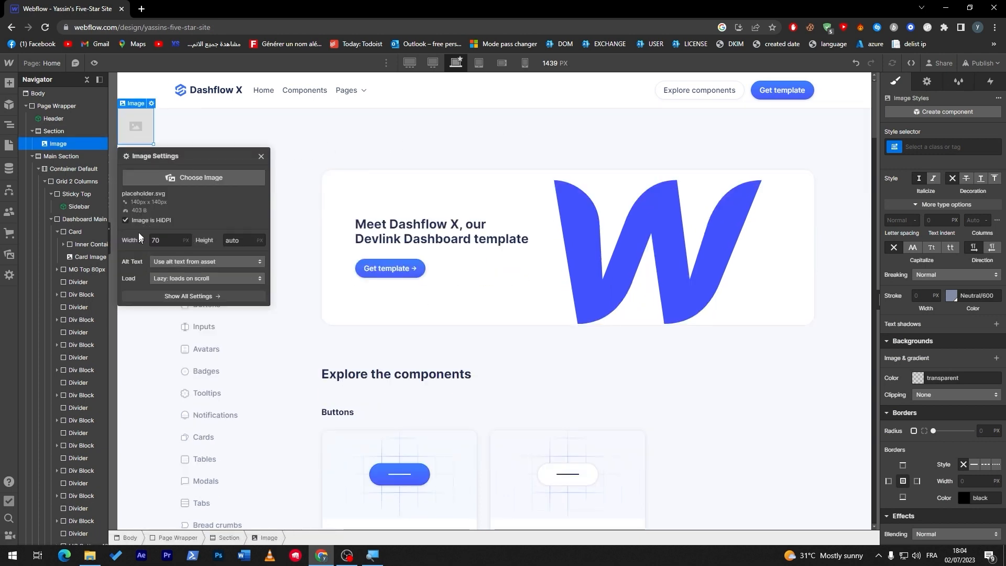
{"action": "left_click", "coordinate": [187, 122]}
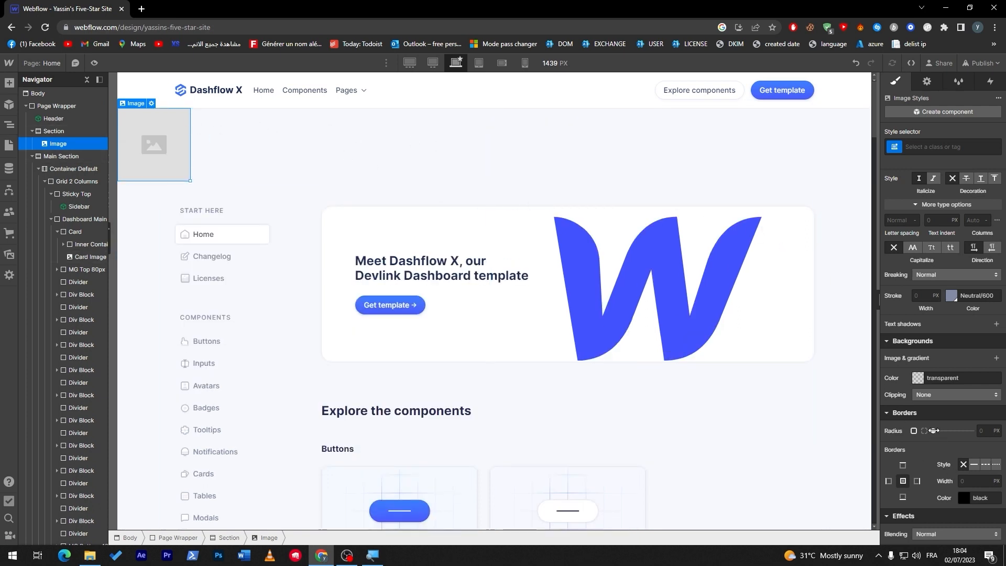
- Give the new placeholder image a 7 px corner radius and a 4 px solid black border
{"action": "left_click_drag", "start_coordinate": [943, 430], "coordinate": [946, 430]}
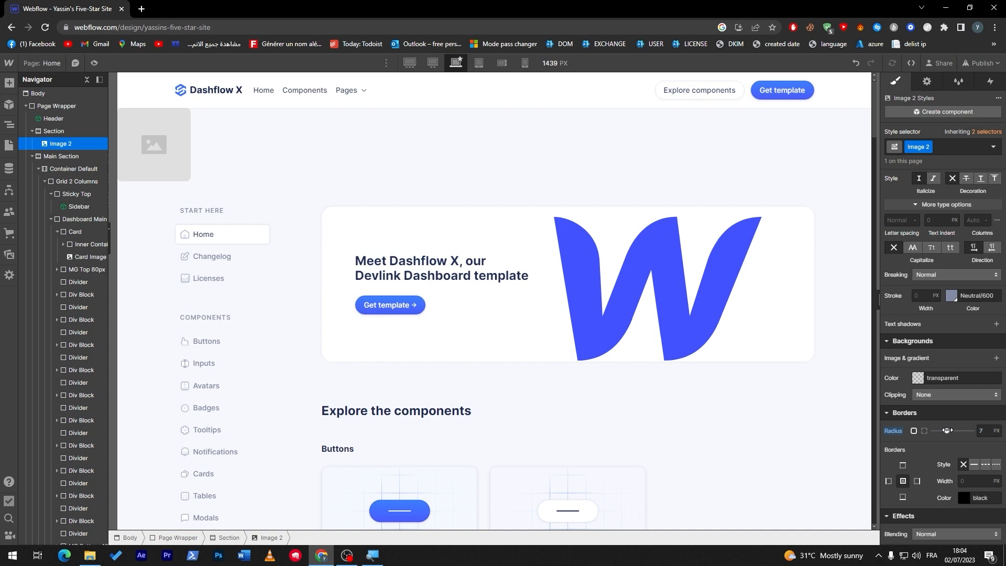
{"action": "left_click", "coordinate": [968, 481]}
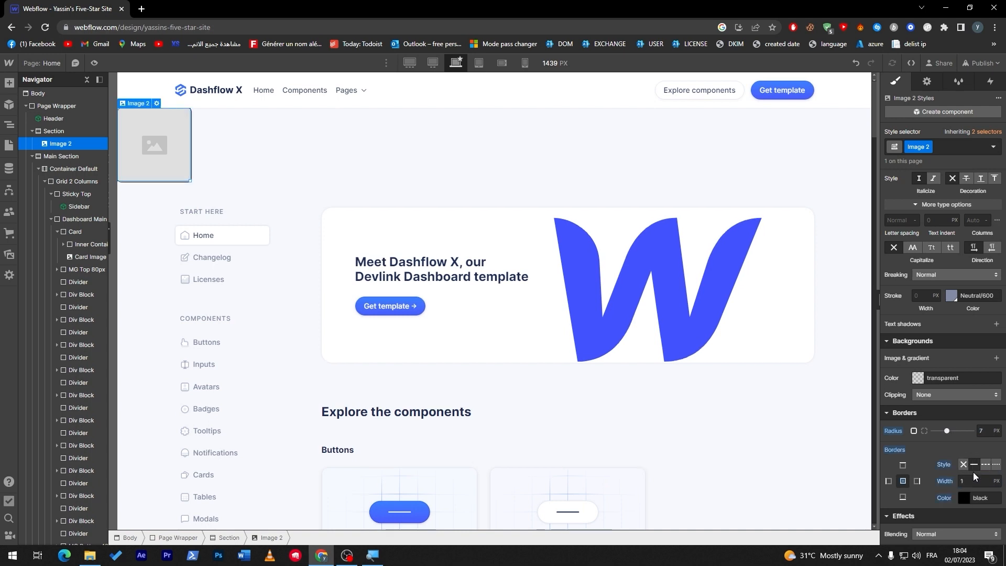
{"action": "type", "text": "4"}
{"action": "left_click", "coordinate": [160, 143]}
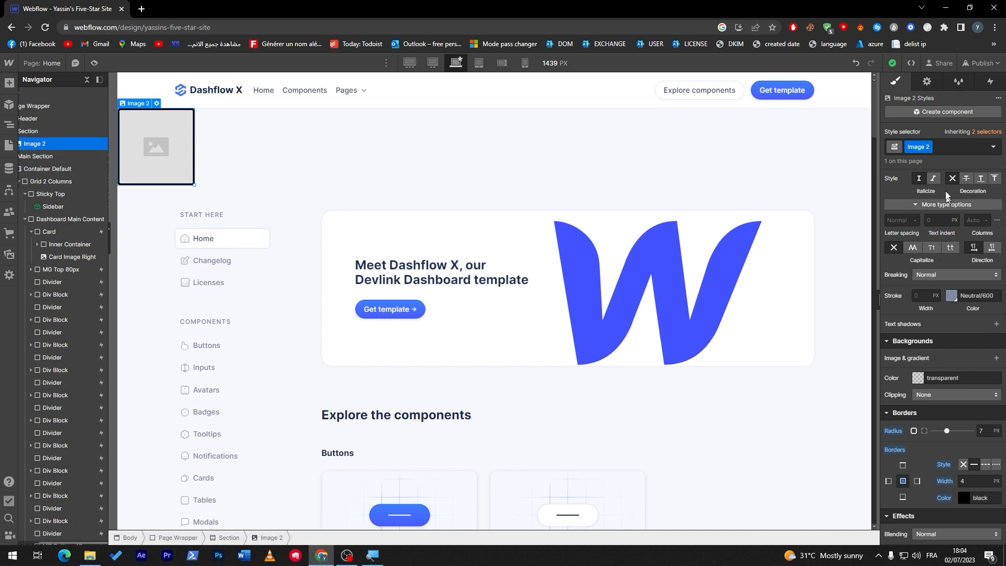
- Increase the placeholder image's left padding to 684 px
{"action": "left_click", "coordinate": [927, 81]}
{"action": "left_click", "coordinate": [896, 81]}
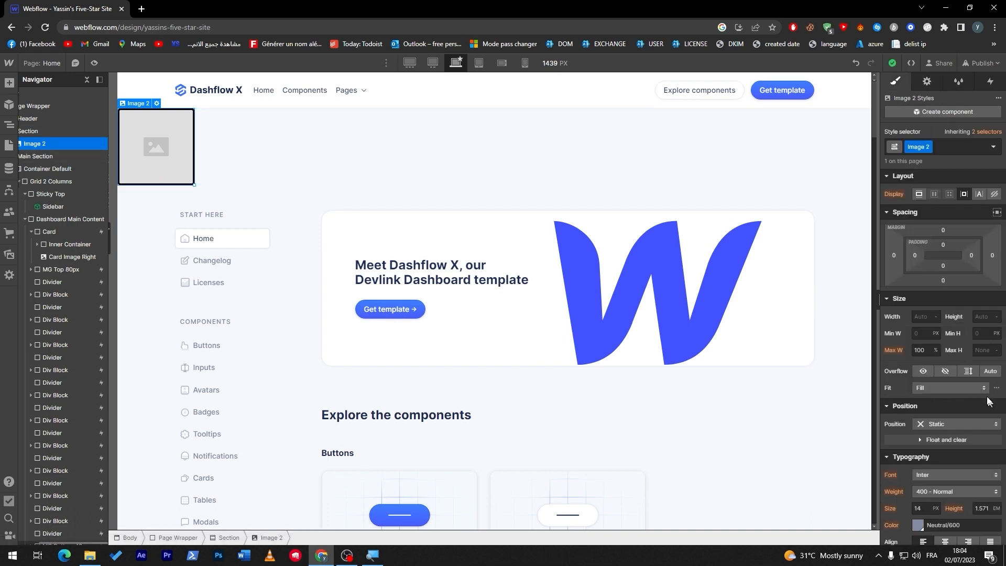
{"action": "left_click_drag", "start_coordinate": [917, 254], "coordinate": [1003, 289]}
{"action": "left_click", "coordinate": [914, 256]}
{"action": "left_click_drag", "start_coordinate": [912, 257], "coordinate": [1005, 260]}
{"action": "left_click_drag", "start_coordinate": [915, 254], "coordinate": [1003, 267]}
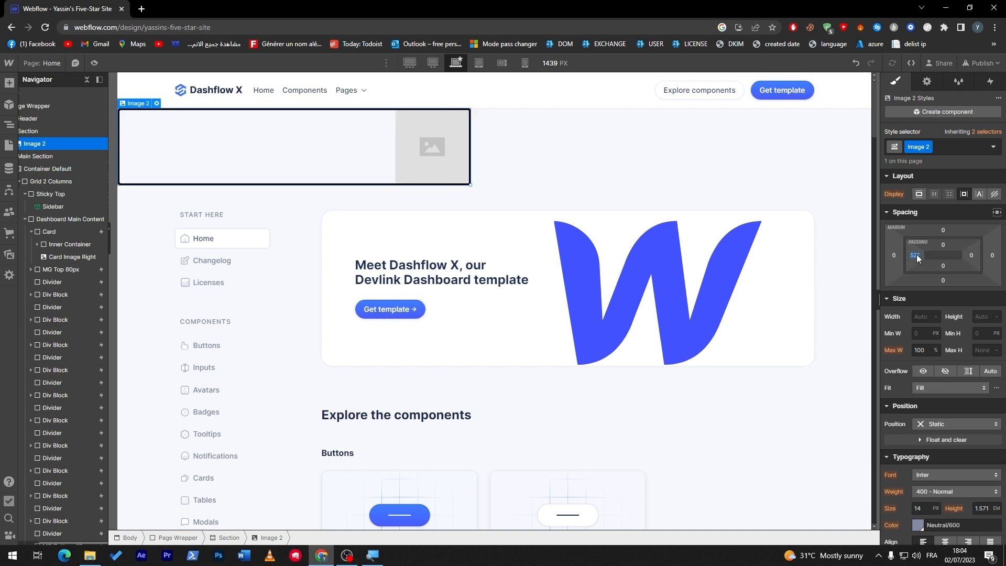
{"action": "left_click_drag", "start_coordinate": [921, 253], "coordinate": [1002, 263]}
- Reselect the placeholder image and set its border style to none
{"action": "left_click", "coordinate": [35, 156]}
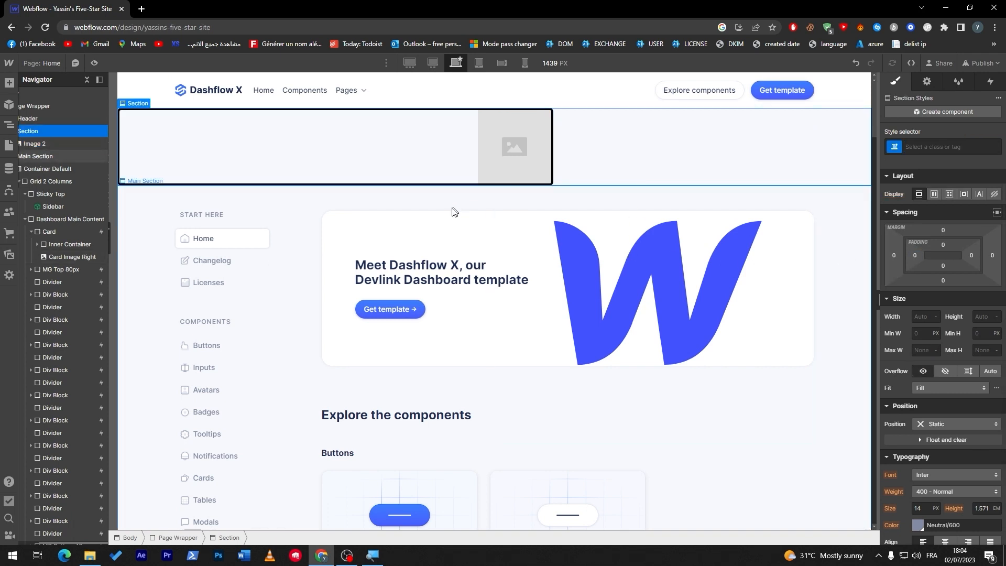
{"action": "left_click", "coordinate": [365, 144]}
{"action": "scroll", "coordinate": [942, 367], "scroll_direction": "down", "scroll_amount": 10}
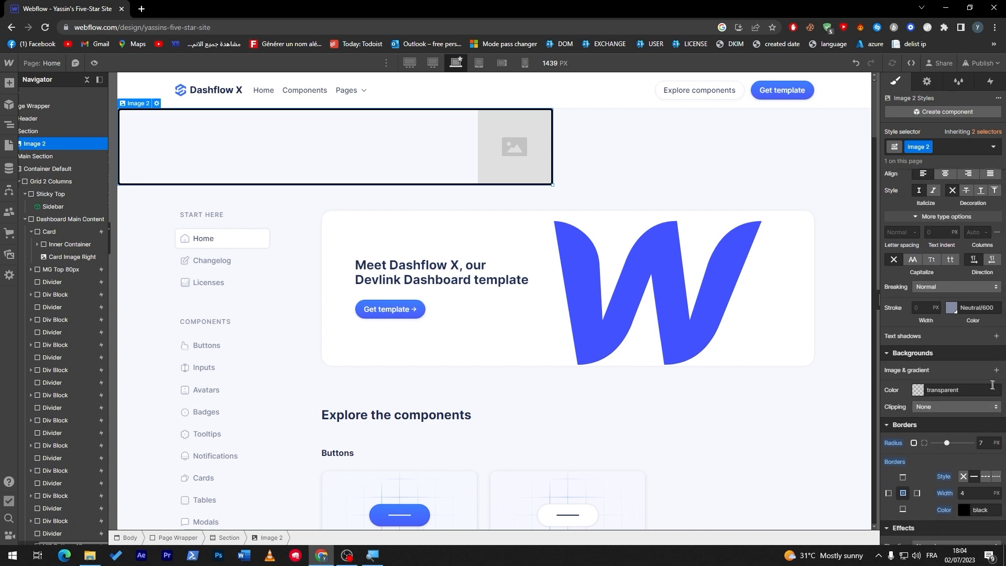
{"action": "left_click", "coordinate": [962, 476]}
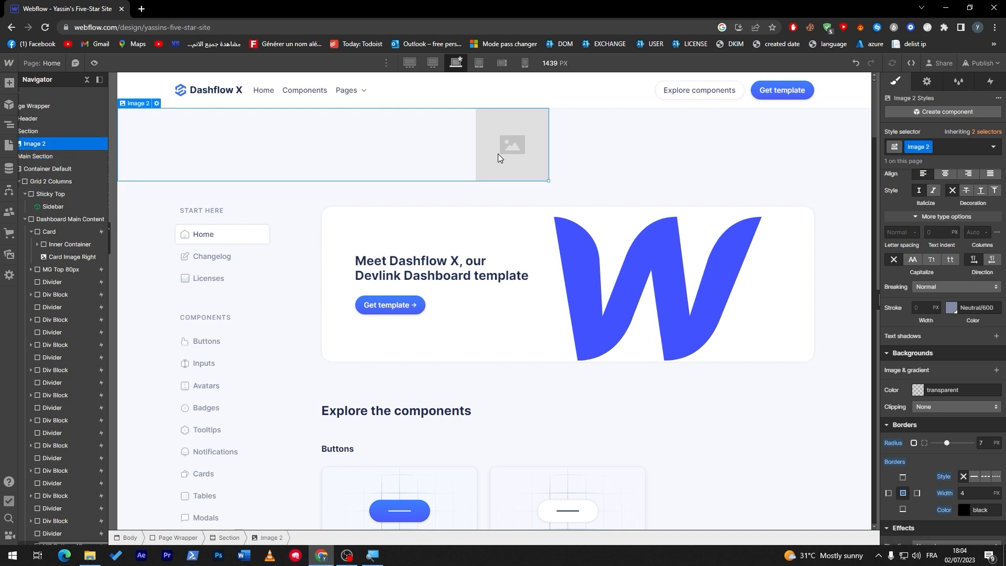
- Replace the placeholder image with the Webflow logo SVG from the site assets
{"action": "left_click", "coordinate": [156, 103]}
{"action": "left_click", "coordinate": [176, 217]}
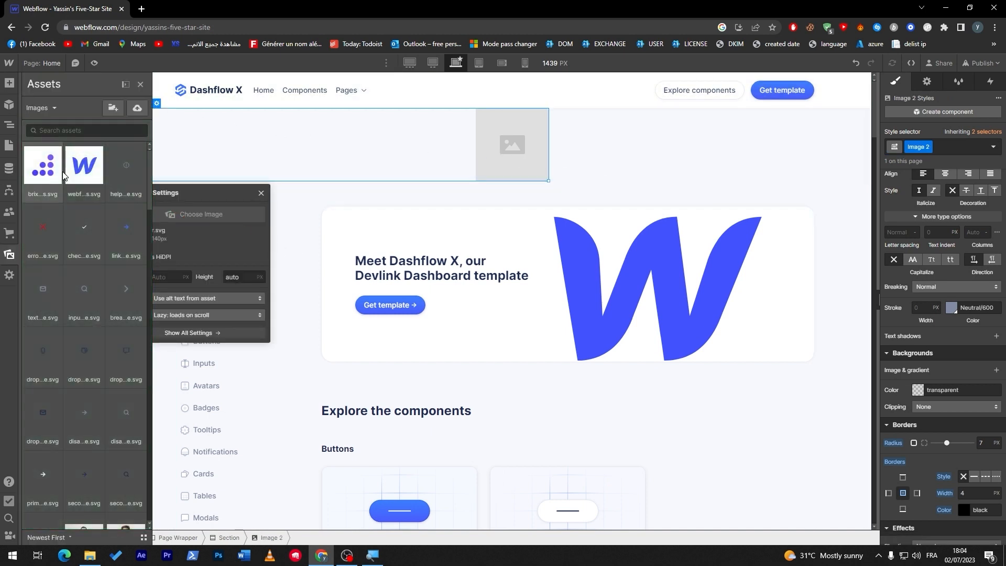
{"action": "scroll", "coordinate": [150, 173], "scroll_direction": "down", "scroll_amount": 1}
{"action": "left_click_drag", "start_coordinate": [149, 170], "coordinate": [151, 143]}
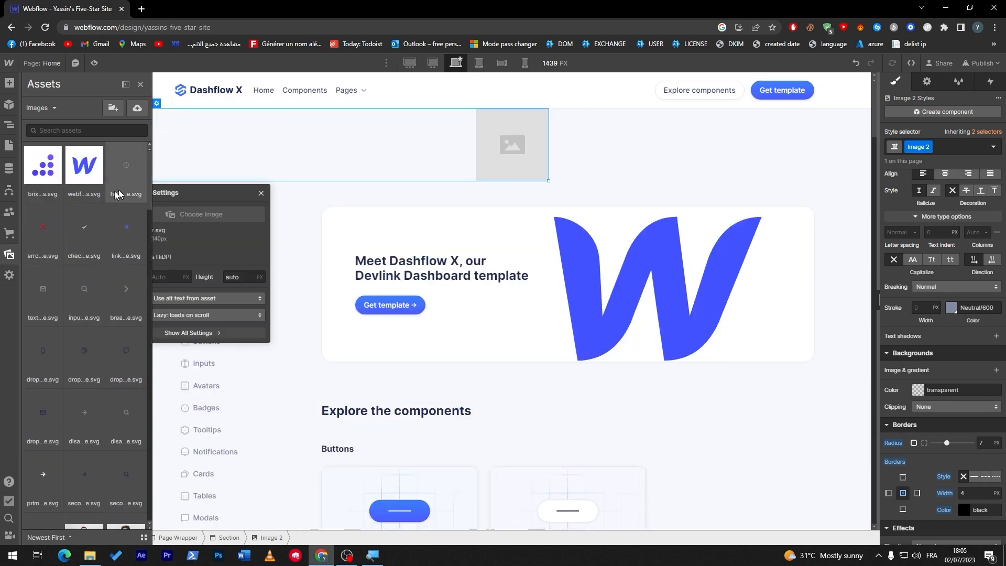
{"action": "left_click", "coordinate": [84, 165]}
{"action": "left_click", "coordinate": [477, 133]}
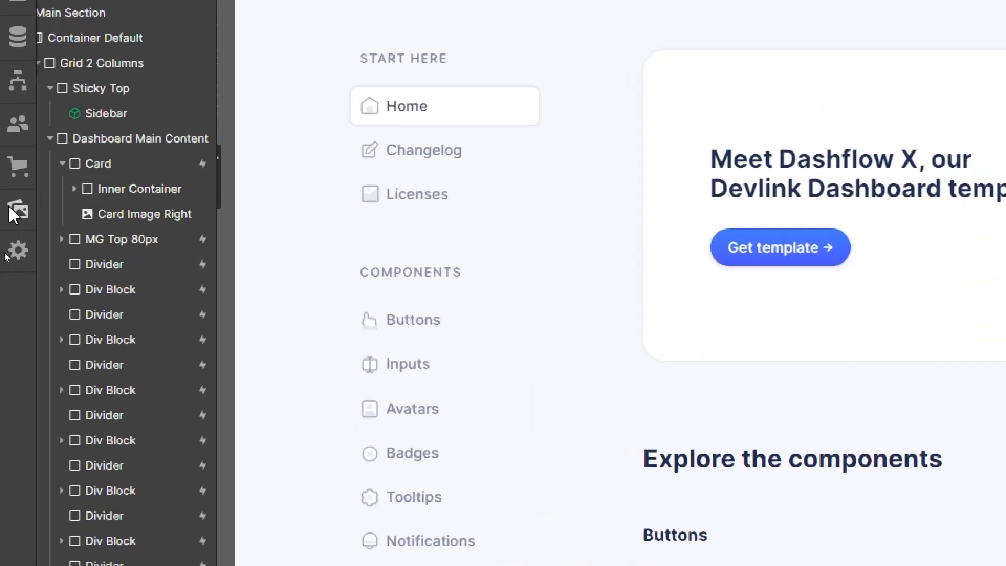
- Upload sushi-with-salmon-png.png from the Downloads folder to the assets and use it as the new section's image
{"action": "left_click", "coordinate": [10, 209]}
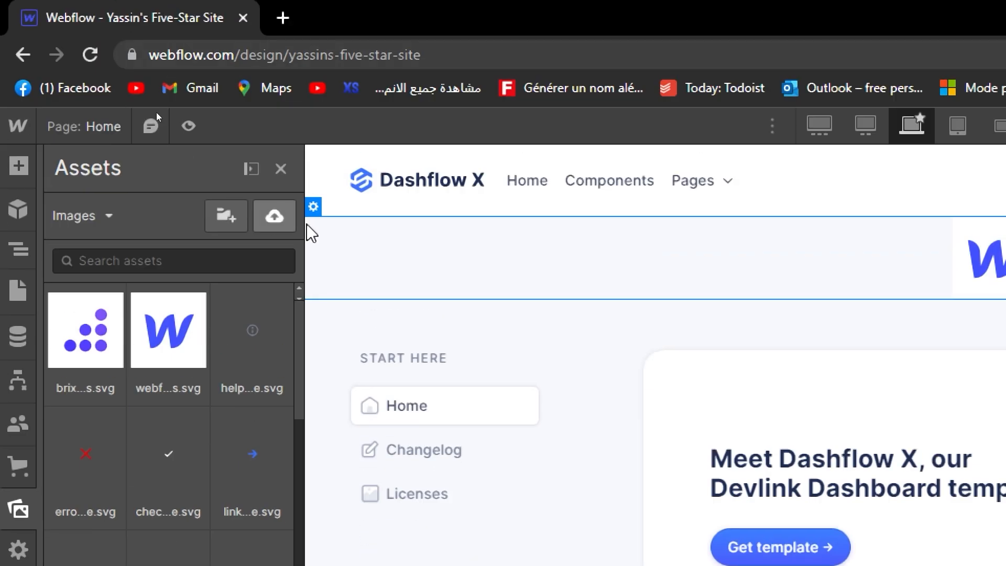
{"action": "left_click", "coordinate": [269, 216]}
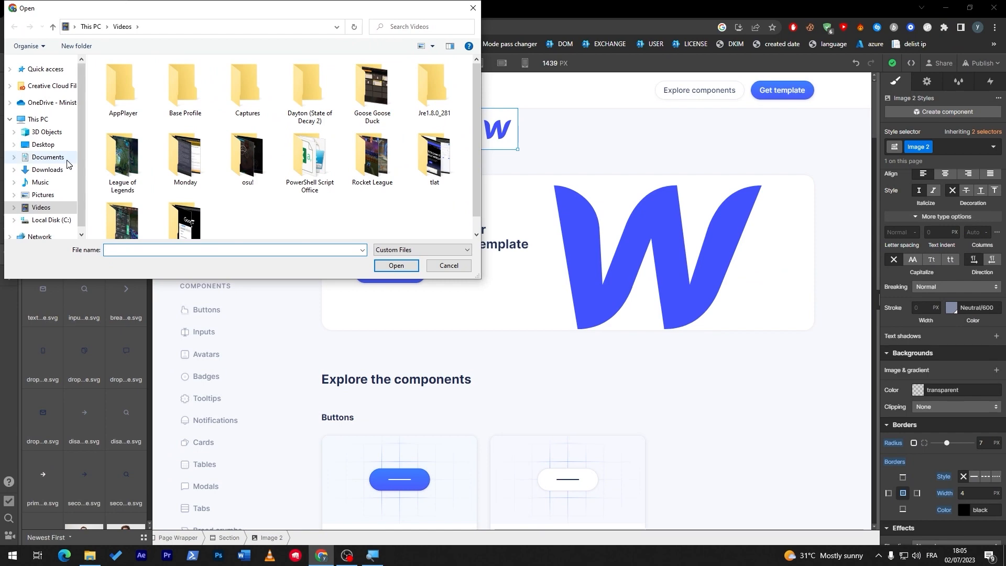
{"action": "left_click", "coordinate": [49, 169]}
{"action": "double_click", "coordinate": [161, 101]}
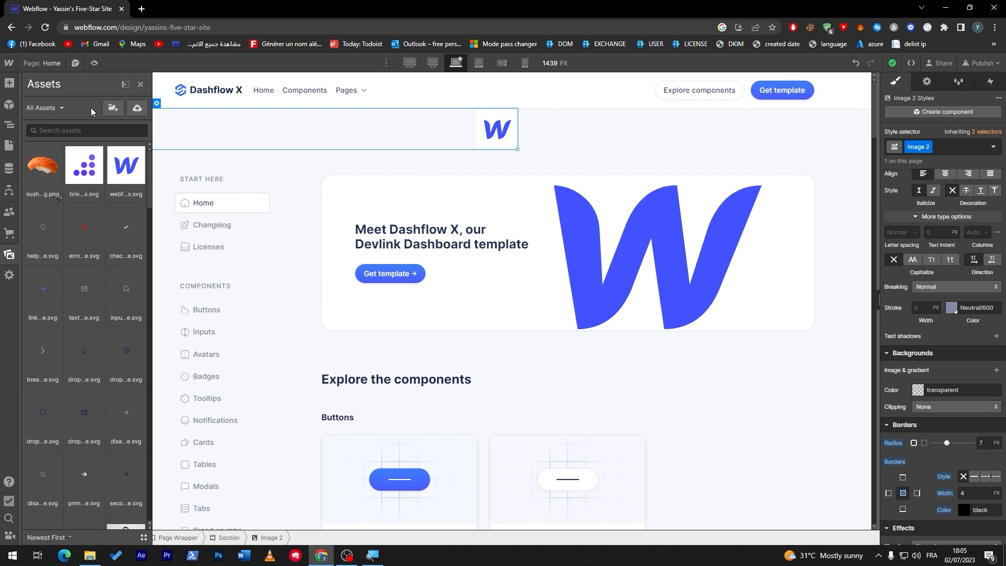
{"action": "left_click", "coordinate": [38, 171]}
{"action": "left_click", "coordinate": [624, 253]}
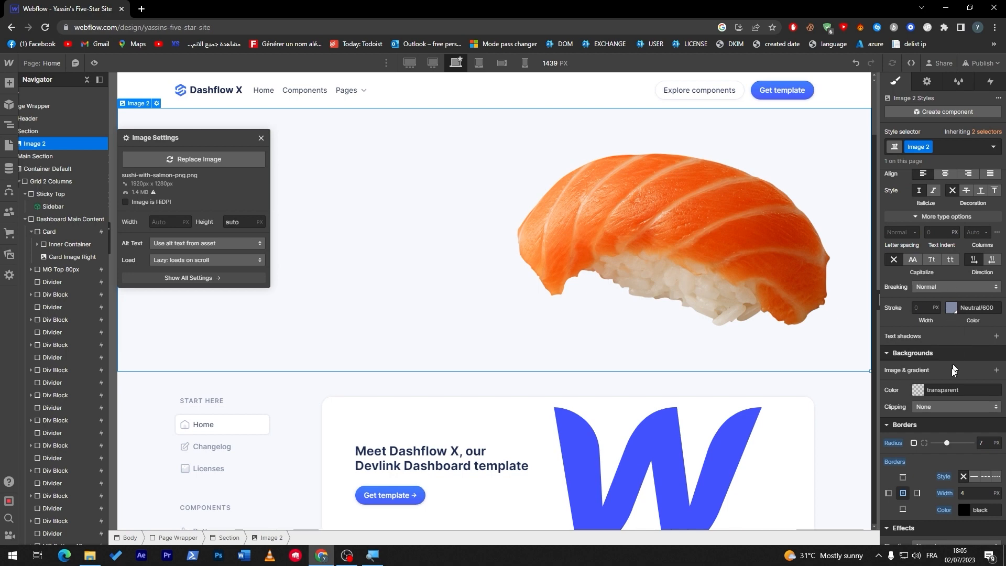
- Set the sushi image's maximum width to 70% and its minimum width to 50%
{"action": "scroll", "coordinate": [1004, 327], "scroll_direction": "up", "scroll_amount": 6}
{"action": "scroll", "coordinate": [996, 328], "scroll_direction": "down", "scroll_amount": 1}
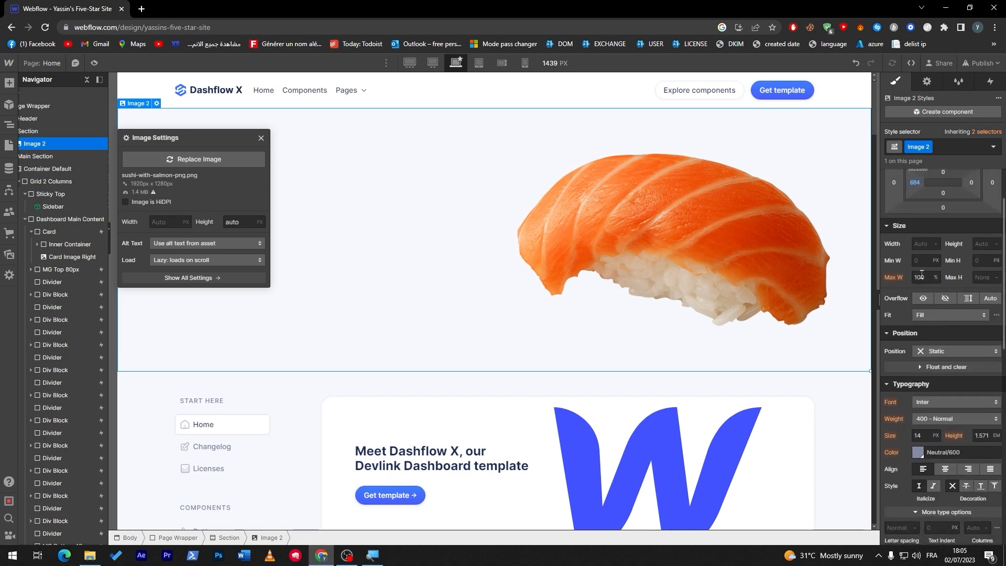
{"action": "left_click", "coordinate": [926, 276]}
{"action": "left_click", "coordinate": [934, 277]}
{"action": "left_click", "coordinate": [937, 276]}
{"action": "left_click", "coordinate": [923, 277]}
{"action": "type", "text": "50"}
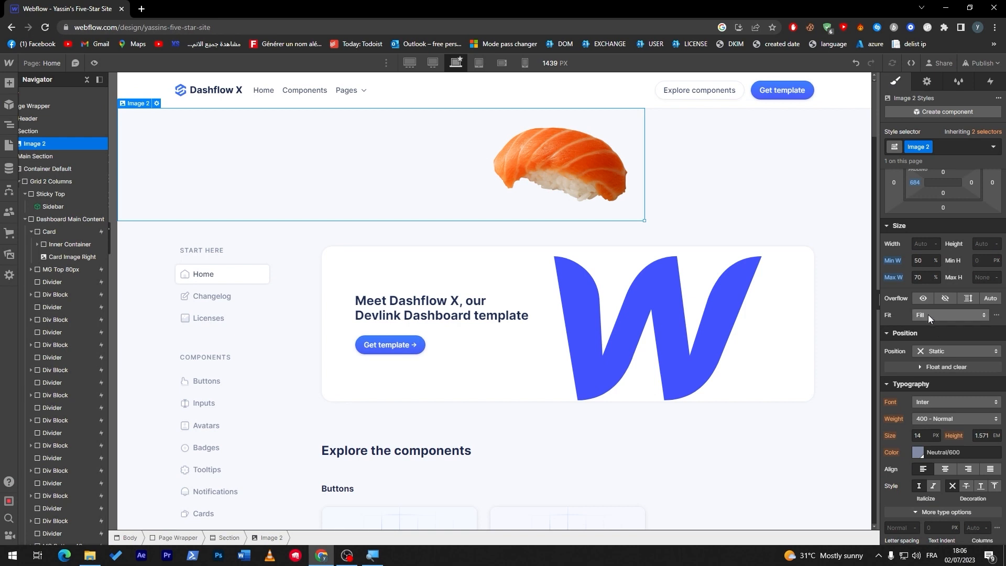
- Set the sushi image's overflow to Hidden and its fit to Contain
{"action": "left_click", "coordinate": [945, 298]}
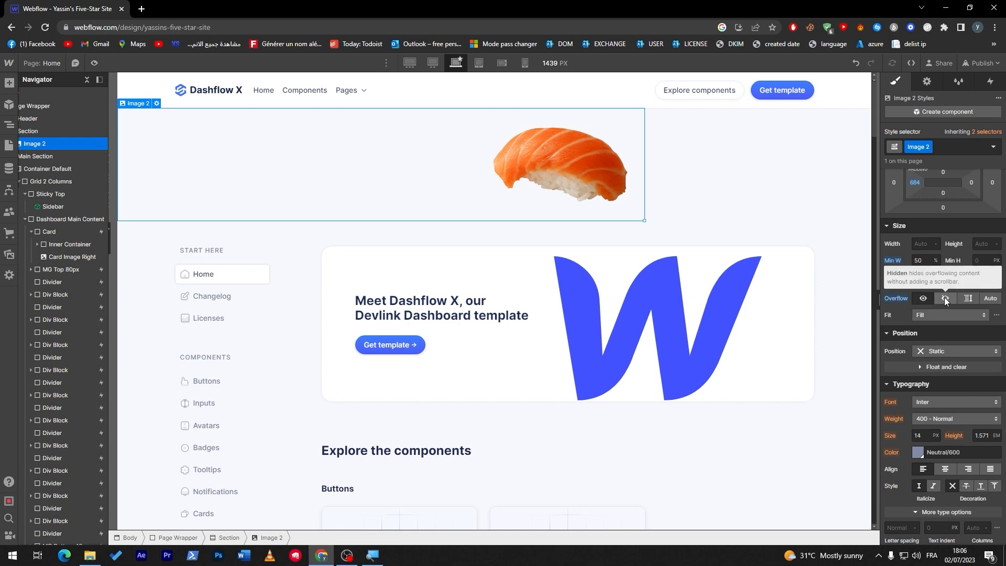
{"action": "left_click", "coordinate": [944, 317]}
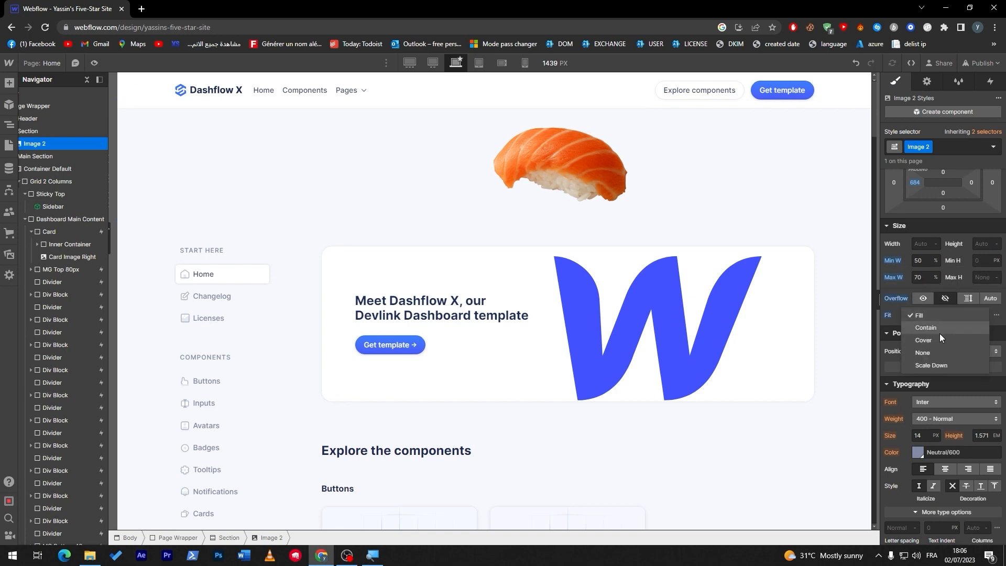
{"action": "left_click", "coordinate": [936, 328]}
{"action": "left_click", "coordinate": [937, 318]}
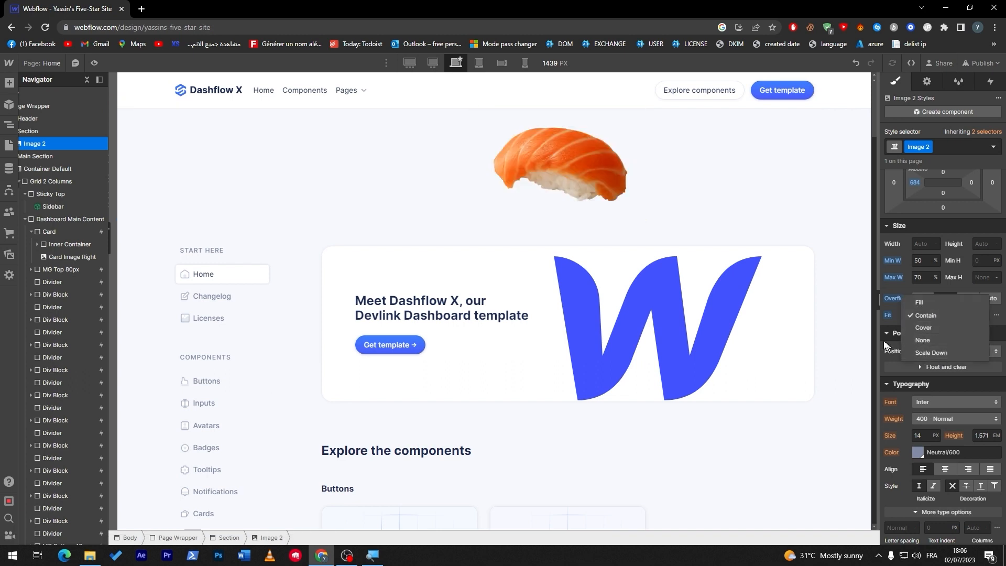
{"action": "left_click", "coordinate": [858, 329]}
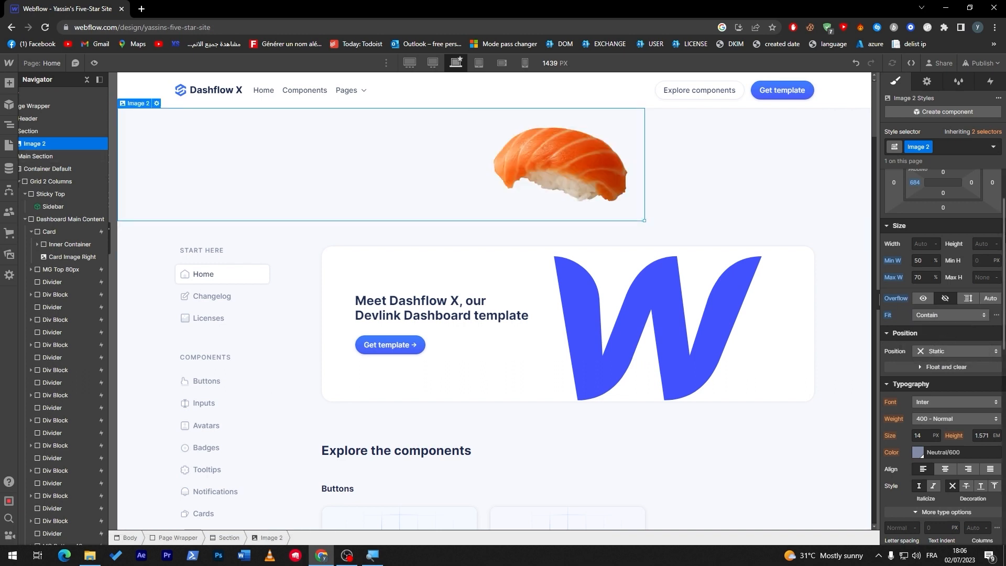
{"action": "scroll", "coordinate": [922, 304], "scroll_direction": "down", "scroll_amount": 4}
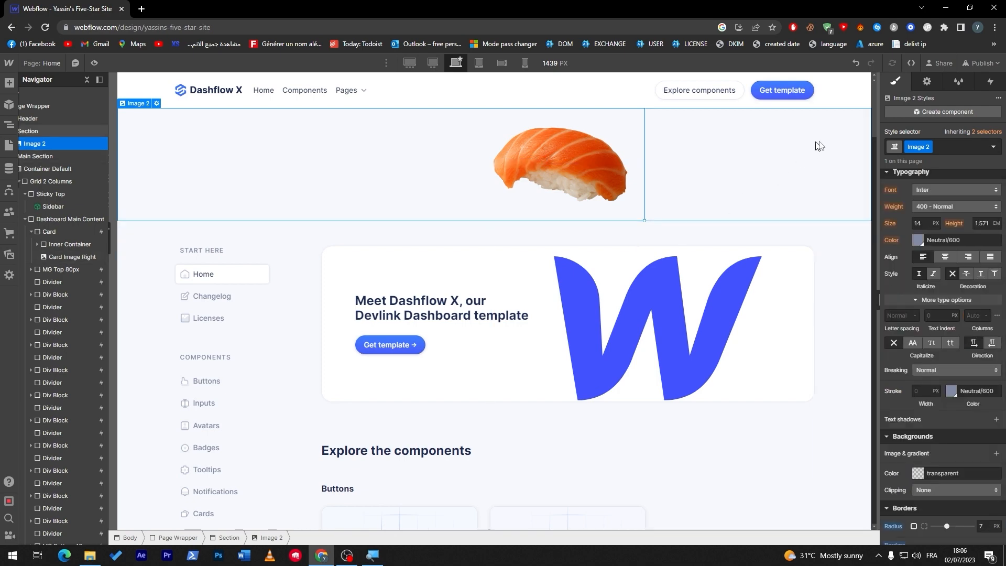
{"action": "left_click_drag", "start_coordinate": [872, 110], "coordinate": [854, 92]}
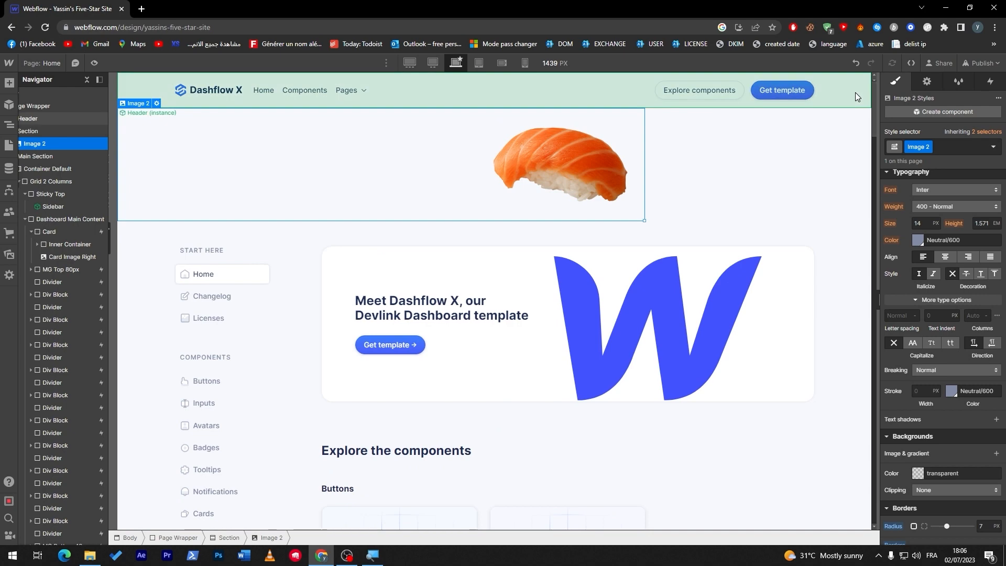
{"action": "left_click_drag", "start_coordinate": [873, 112], "coordinate": [834, 99]}
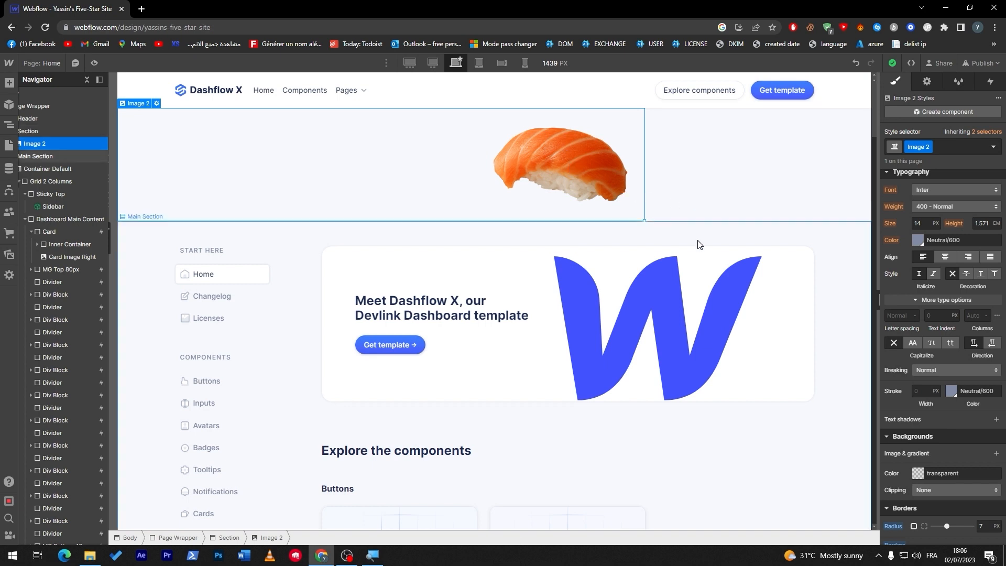
{"action": "left_click", "coordinate": [629, 233]}
{"action": "left_click", "coordinate": [212, 200]}
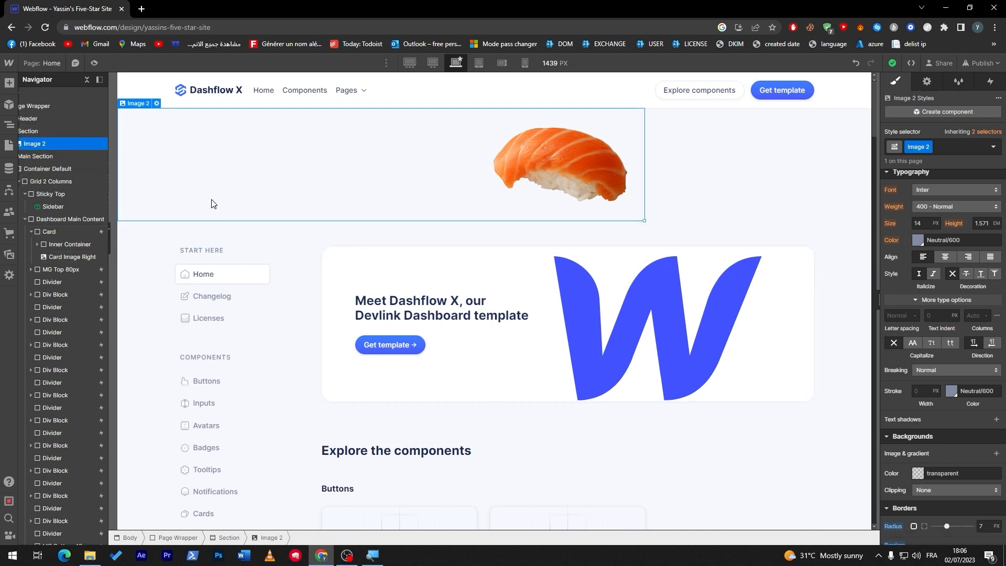
{"action": "left_click", "coordinate": [10, 84]}
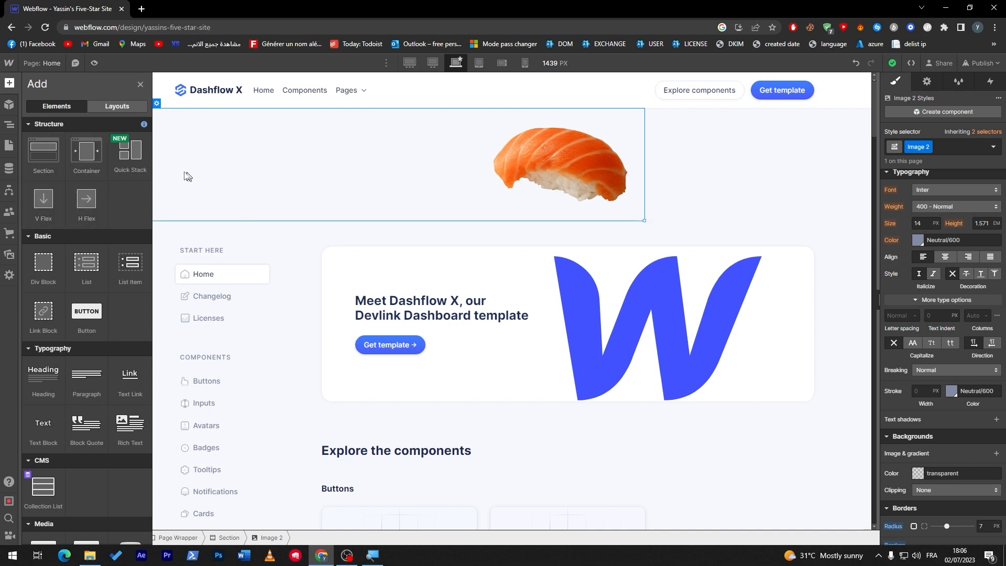
{"action": "scroll", "coordinate": [84, 293], "scroll_direction": "down", "scroll_amount": 5}
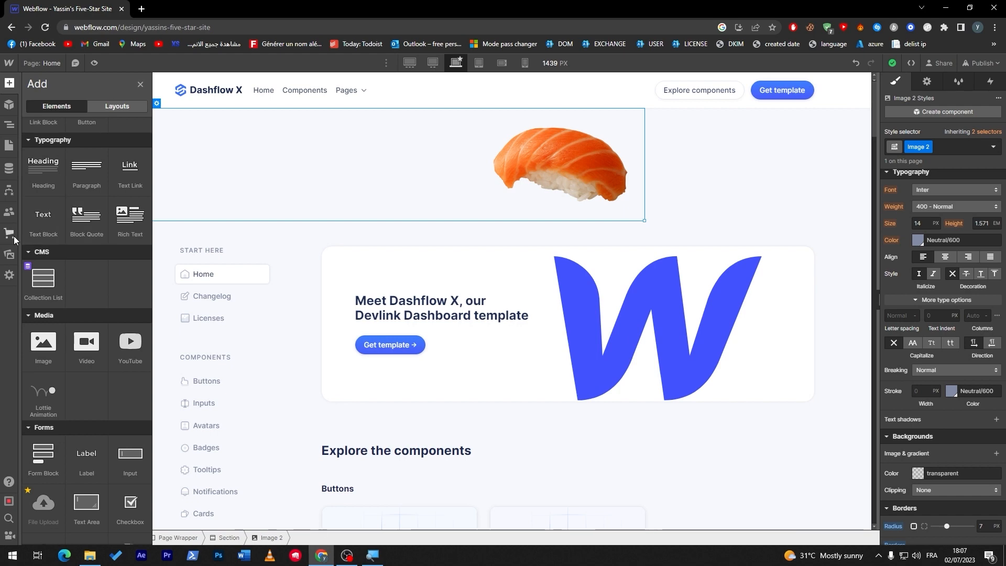
{"action": "left_click", "coordinate": [9, 256]}
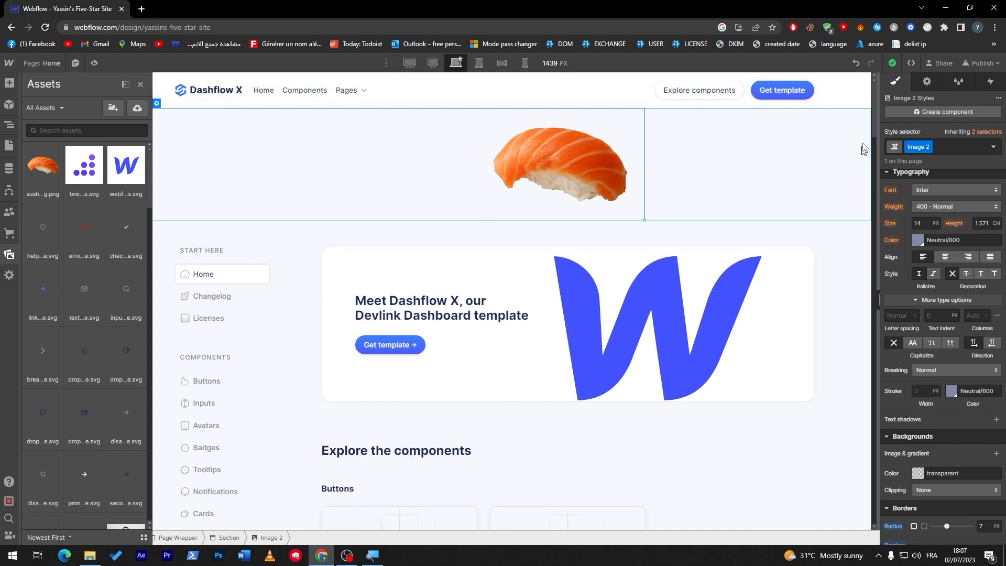
- Replace the Neutral badges card's image with the Webflow logo SVG from the site assets
{"action": "left_click_drag", "start_coordinate": [872, 112], "coordinate": [875, 87]}
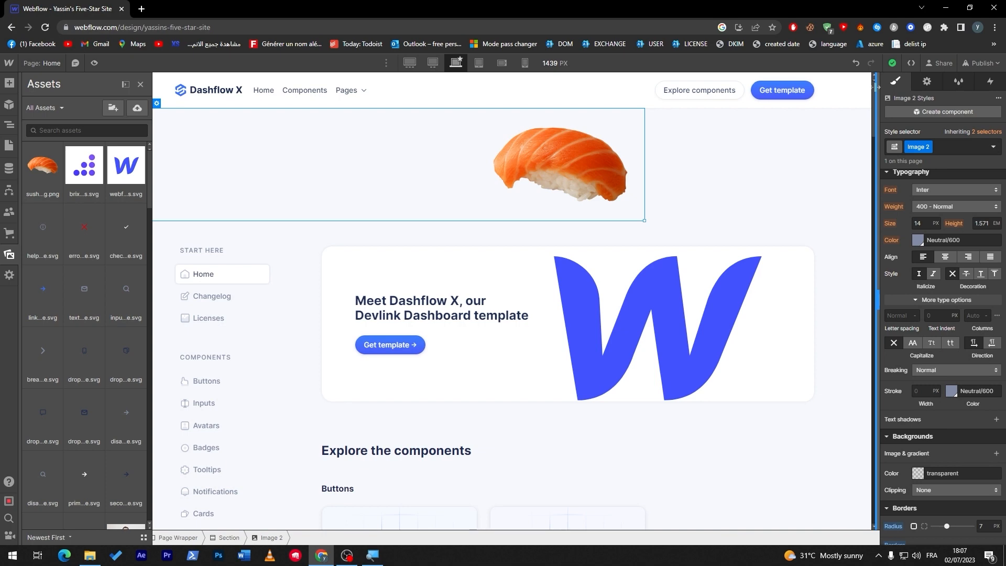
{"action": "left_click_drag", "start_coordinate": [873, 91], "coordinate": [872, 219]}
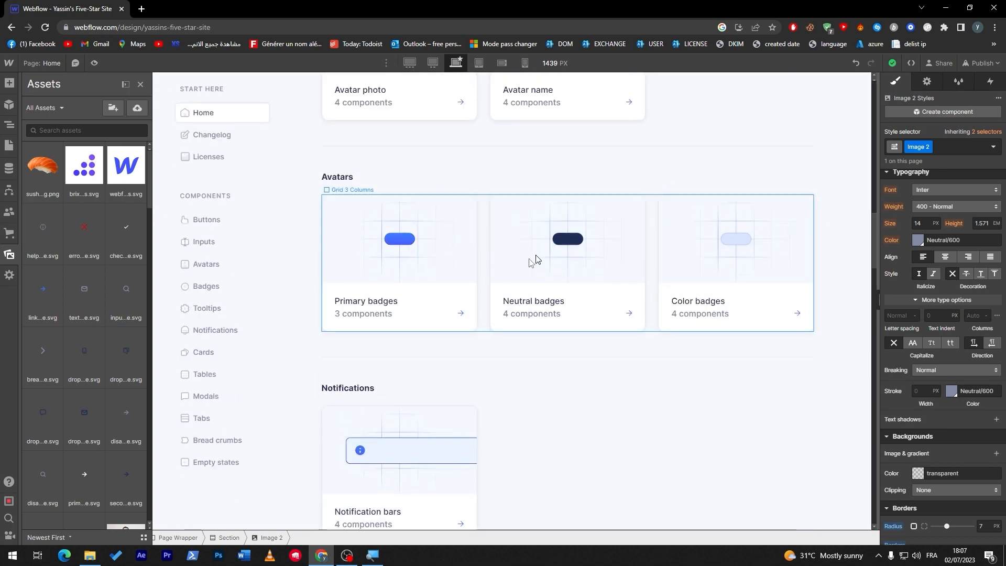
{"action": "left_click", "coordinate": [559, 244]}
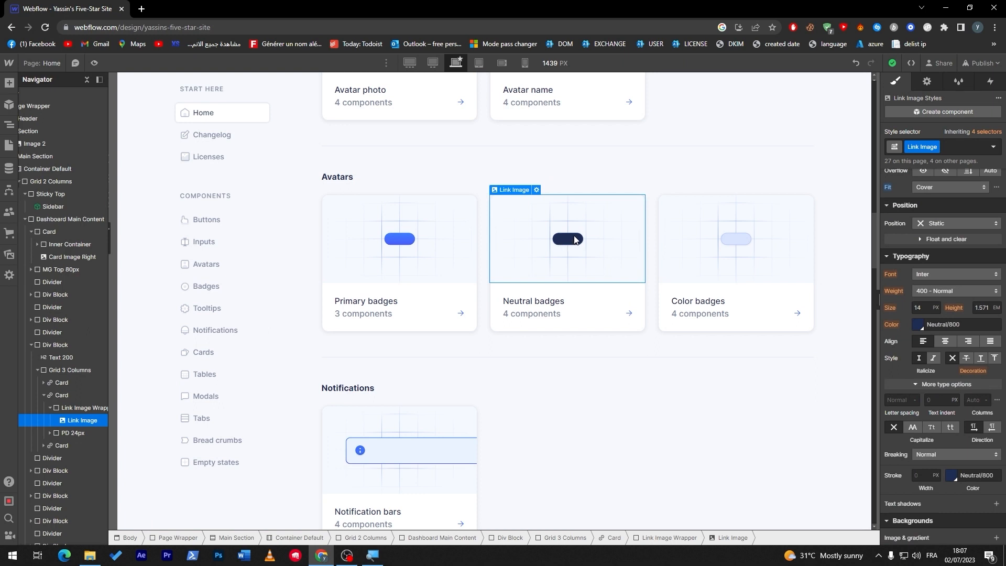
{"action": "right_click", "coordinate": [575, 240]}
{"action": "left_click", "coordinate": [538, 192]}
{"action": "left_click", "coordinate": [536, 191]}
{"action": "left_click", "coordinate": [556, 316]}
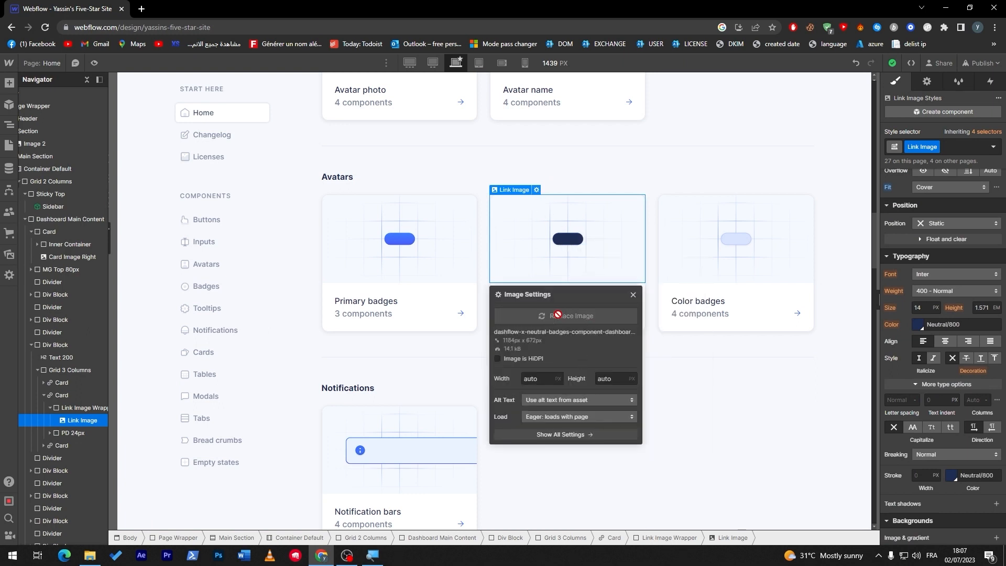
{"action": "left_click", "coordinate": [125, 165]}
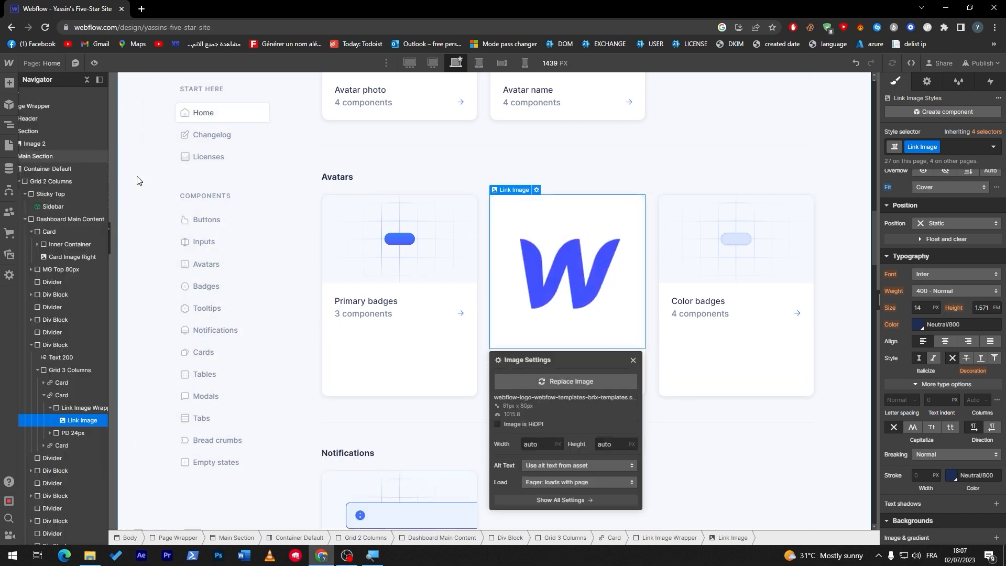
{"action": "left_click", "coordinate": [700, 170]}
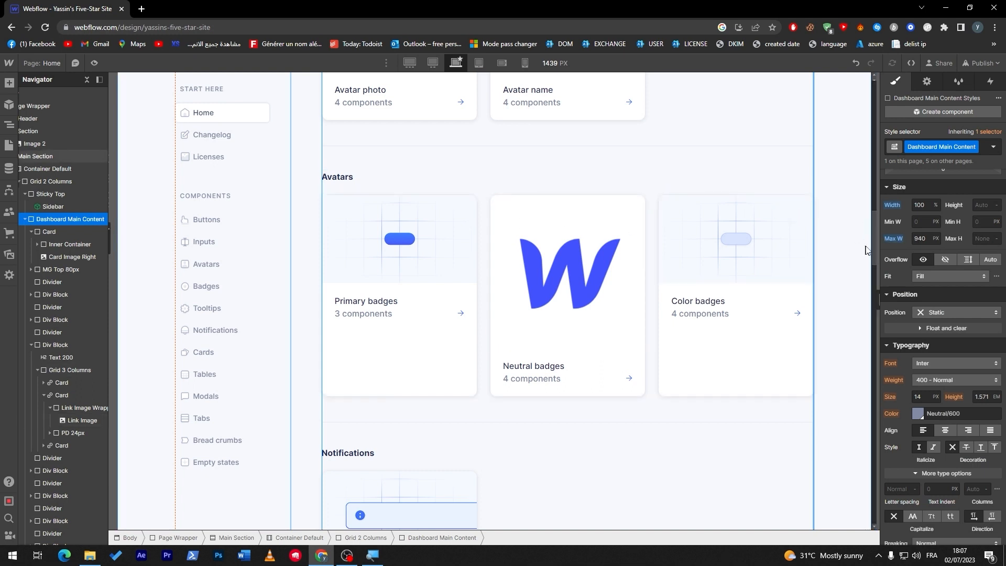
{"action": "left_click_drag", "start_coordinate": [873, 234], "coordinate": [833, 120]}
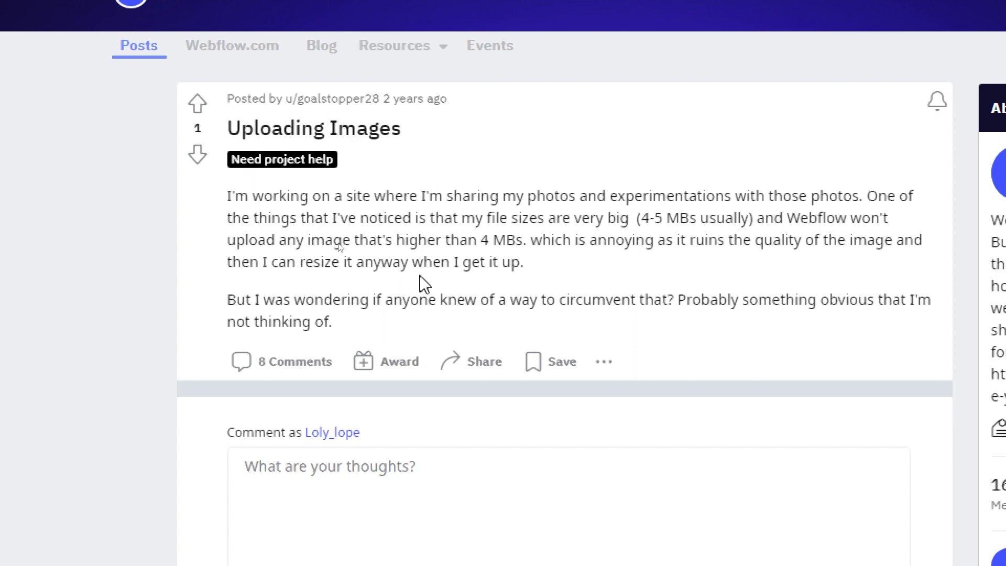
- Read the r/webflow Reddit post "Uploading Images" and its replies on upload file size, compression and choosing between JPEG and PNG
{"action": "left_click_drag", "start_coordinate": [445, 218], "coordinate": [540, 224]}
{"action": "left_click", "coordinate": [558, 224]}
{"action": "double_click", "coordinate": [647, 221]}
{"action": "left_click", "coordinate": [672, 224]}
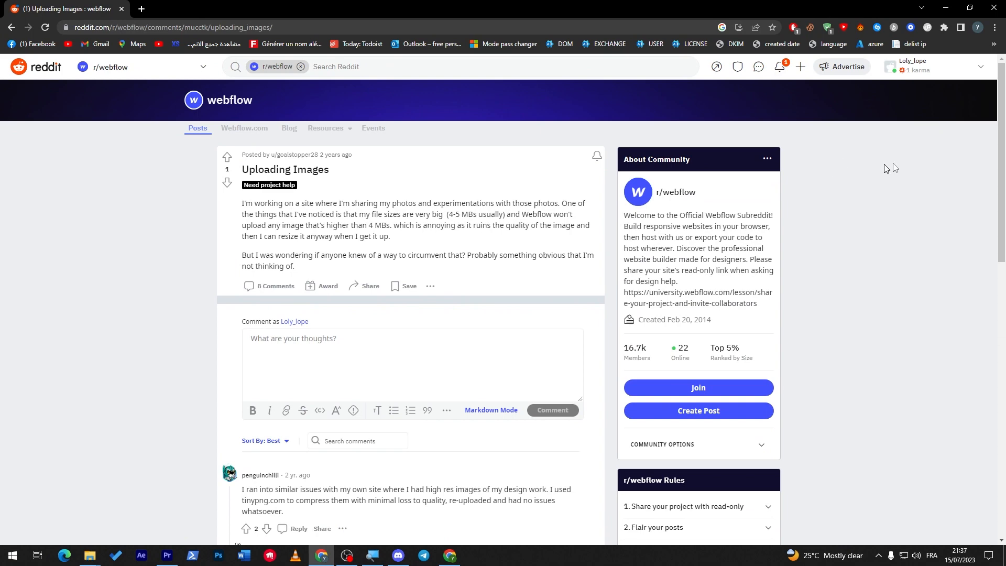
{"action": "scroll", "coordinate": [912, 231], "scroll_direction": "down", "scroll_amount": 7}
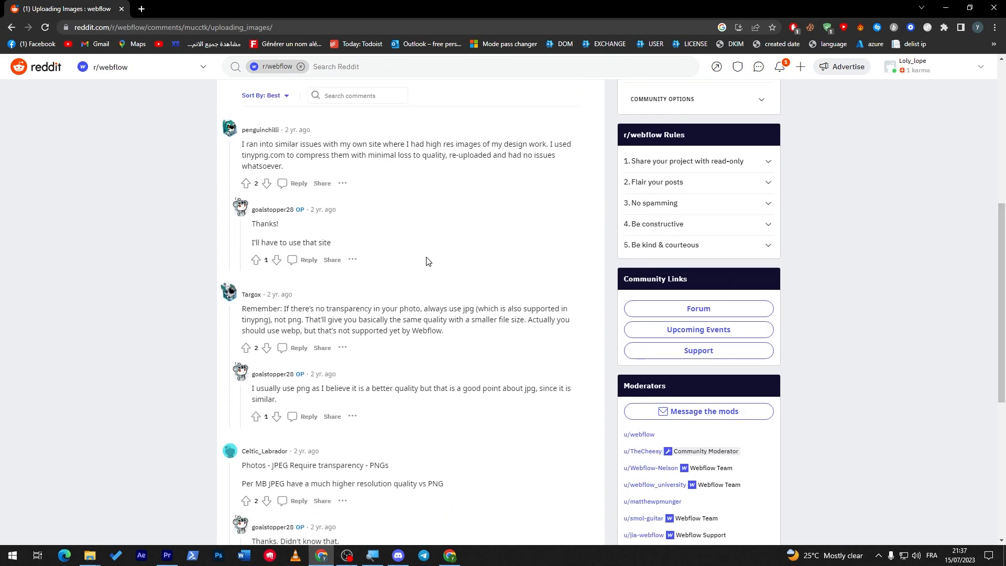
{"action": "scroll", "coordinate": [429, 261], "scroll_direction": "up", "scroll_amount": 3}
{"action": "scroll", "coordinate": [823, 401], "scroll_direction": "down", "scroll_amount": 7}
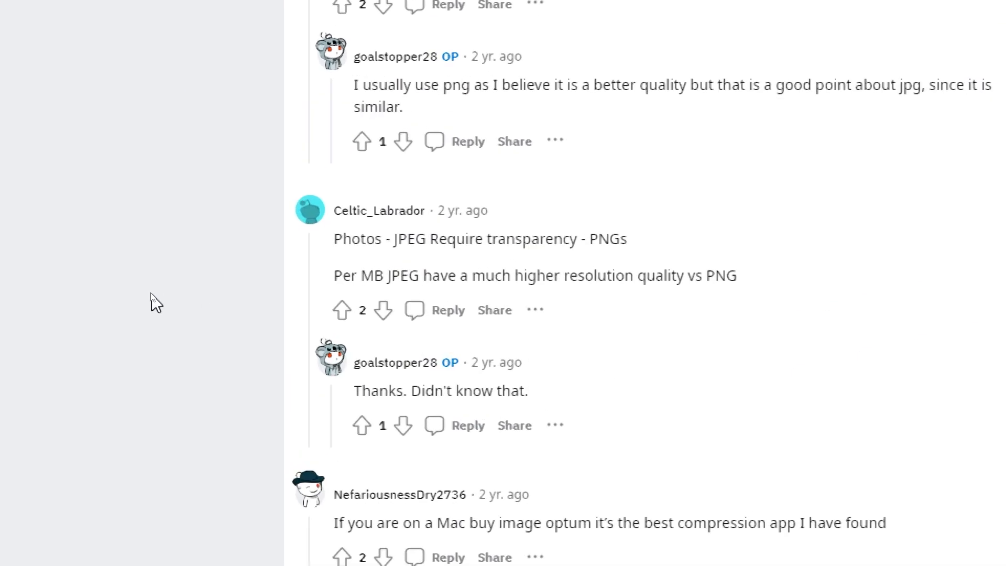
{"action": "left_click_drag", "start_coordinate": [241, 266], "coordinate": [294, 266]}
{"action": "left_click", "coordinate": [455, 241]}
{"action": "triple_click", "coordinate": [596, 277]}
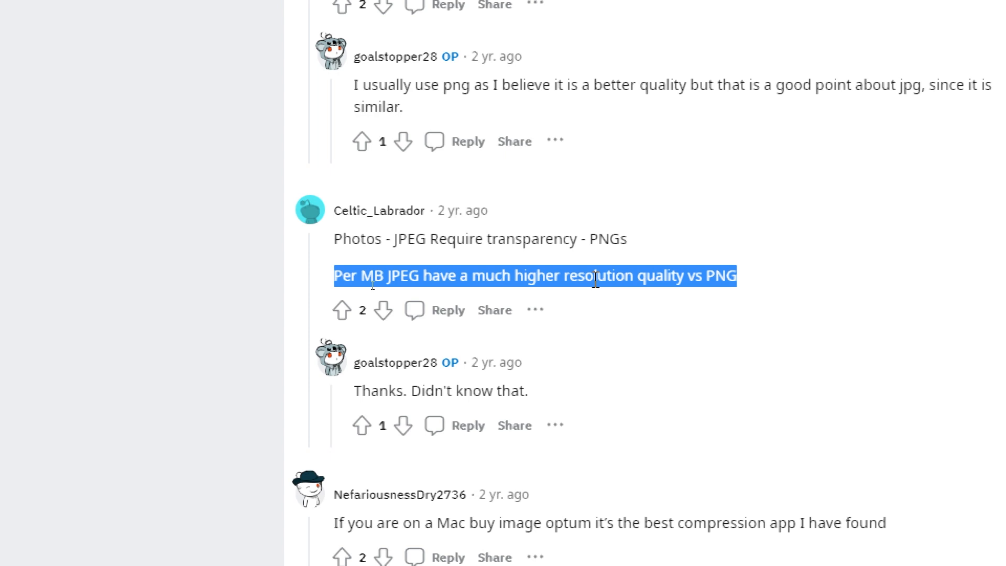
- Open the Tiny PNG compression site linked in the last comment of the Reddit thread
{"action": "scroll", "coordinate": [595, 279], "scroll_direction": "down", "scroll_amount": 2}
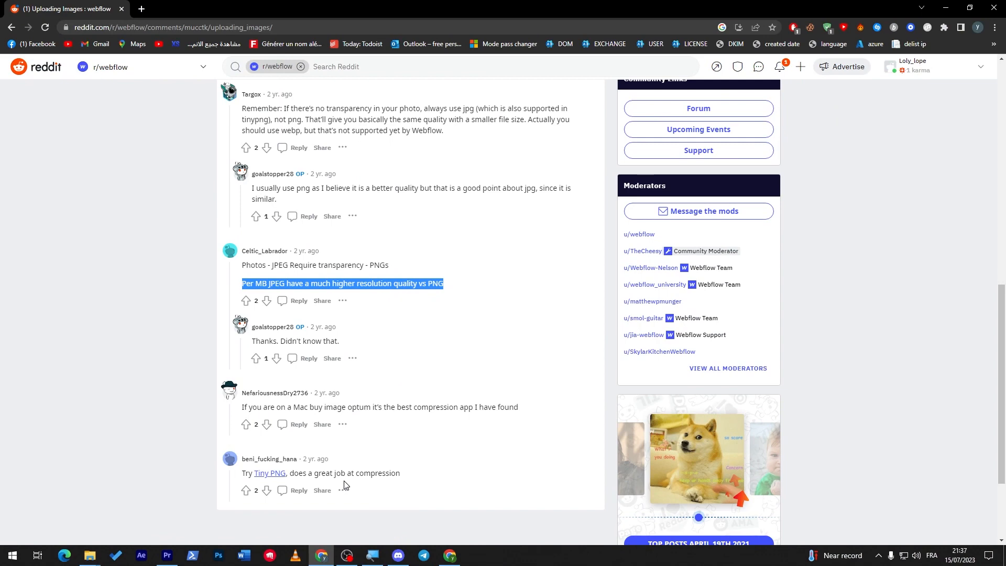
{"action": "left_click", "coordinate": [270, 473]}
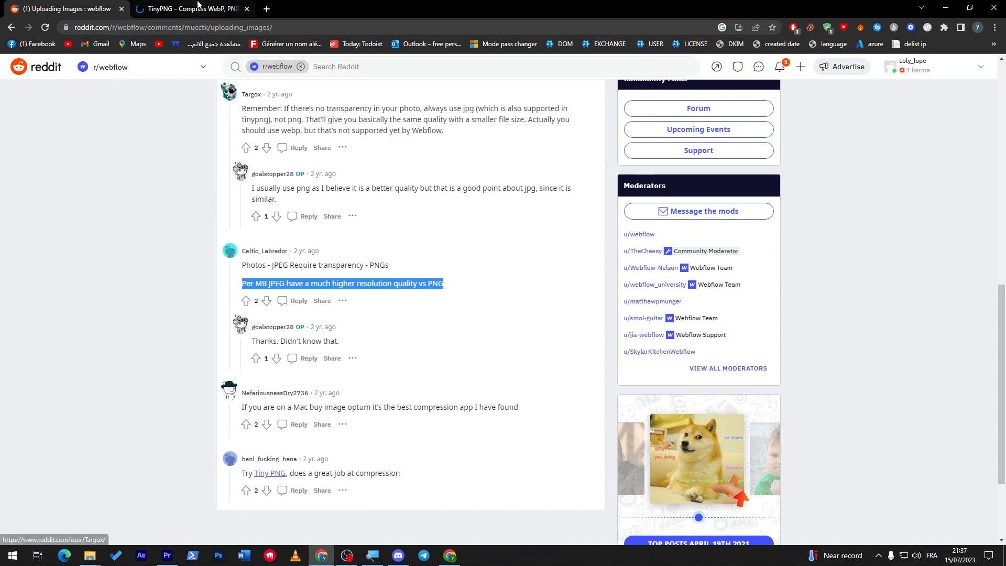